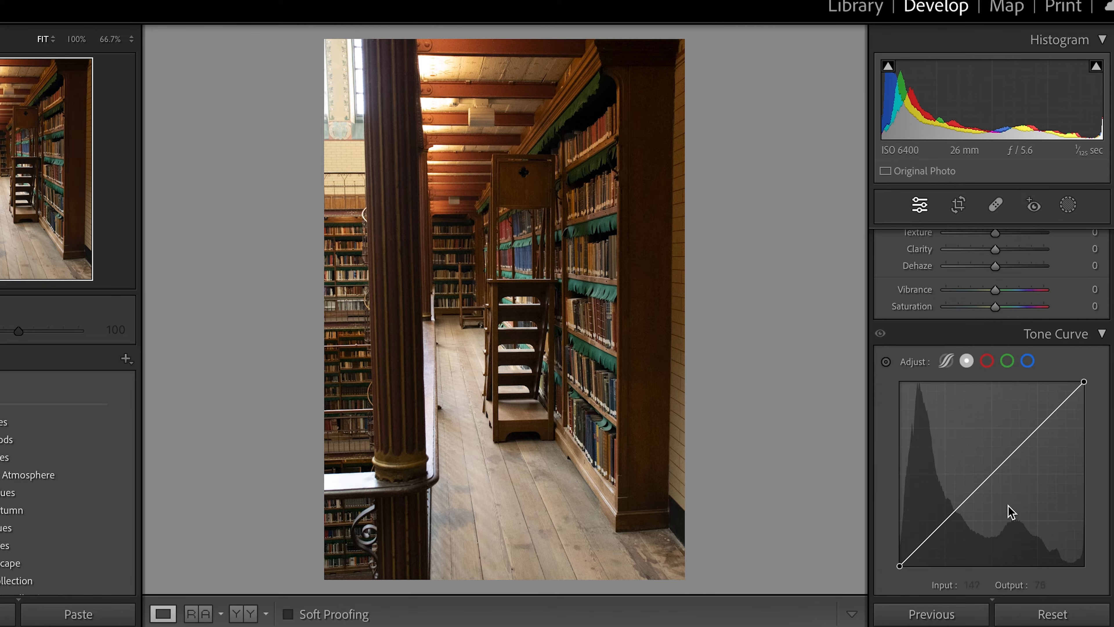
Crop the library photo freely, cutting away the area left of the column and trimming strips from the ceiling and floor.
scroll(1009, 472, down, 10)
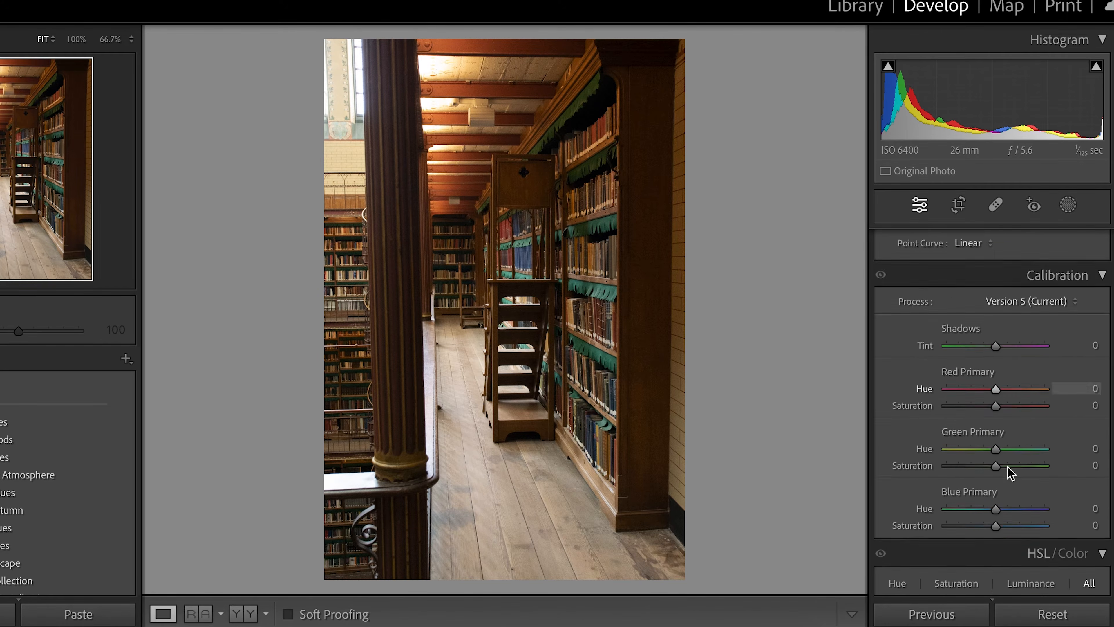
scroll(1009, 472, down, 6)
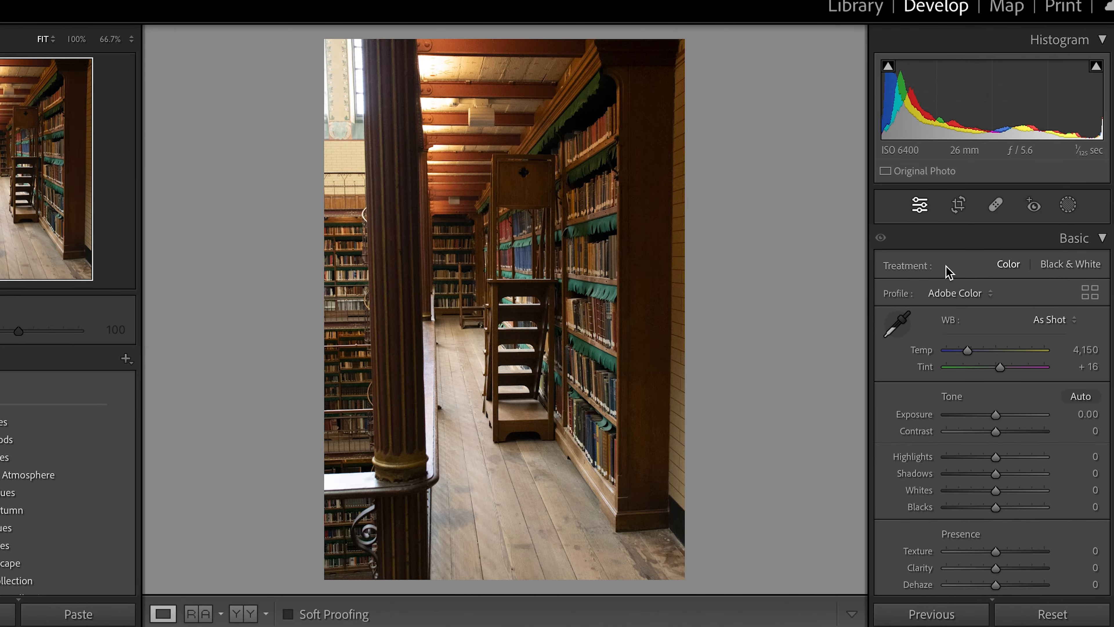
click(959, 205)
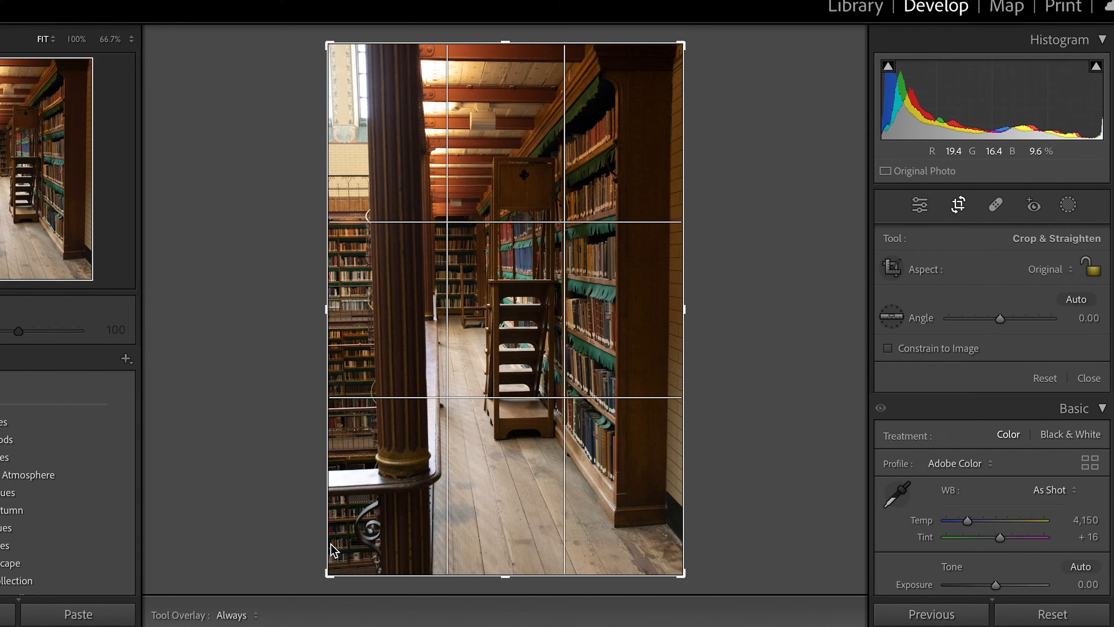
drag(330, 575, 357, 556)
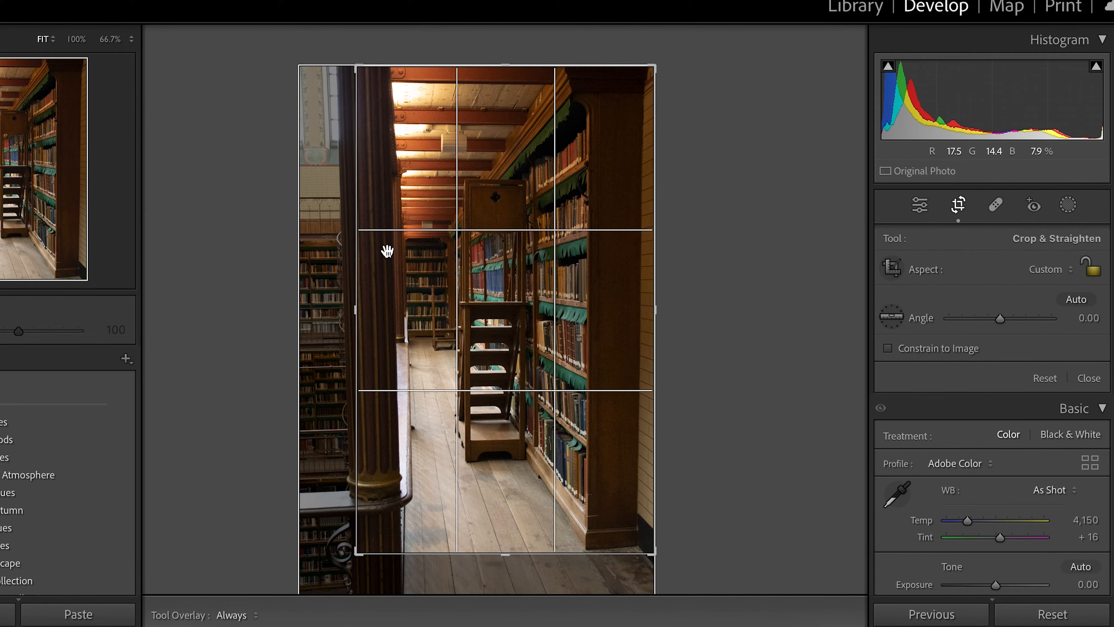
drag(507, 69, 508, 88)
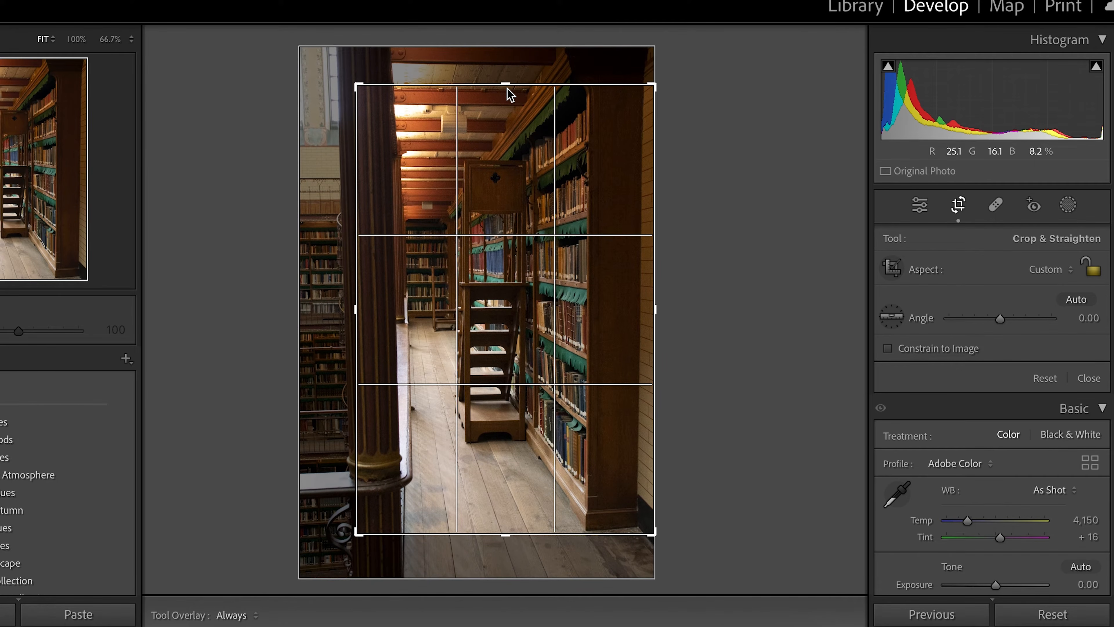
key(Return)
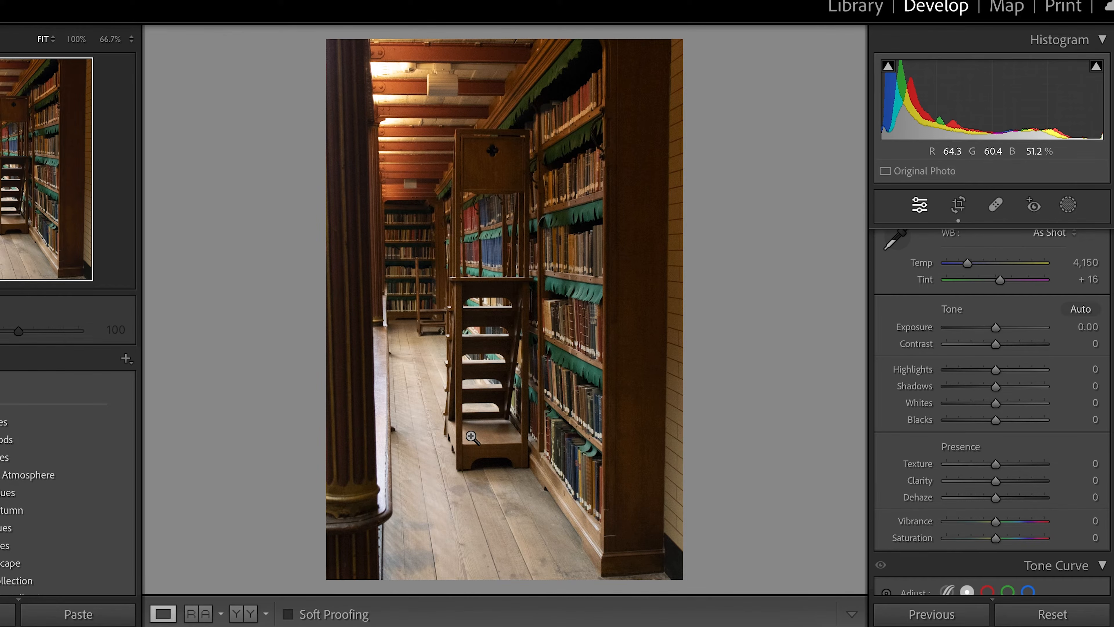
Set Highlights to −100, Shadows to +80 and Whites to −46, trying darker Blacks and returning them to 0.
drag(999, 372, 913, 371)
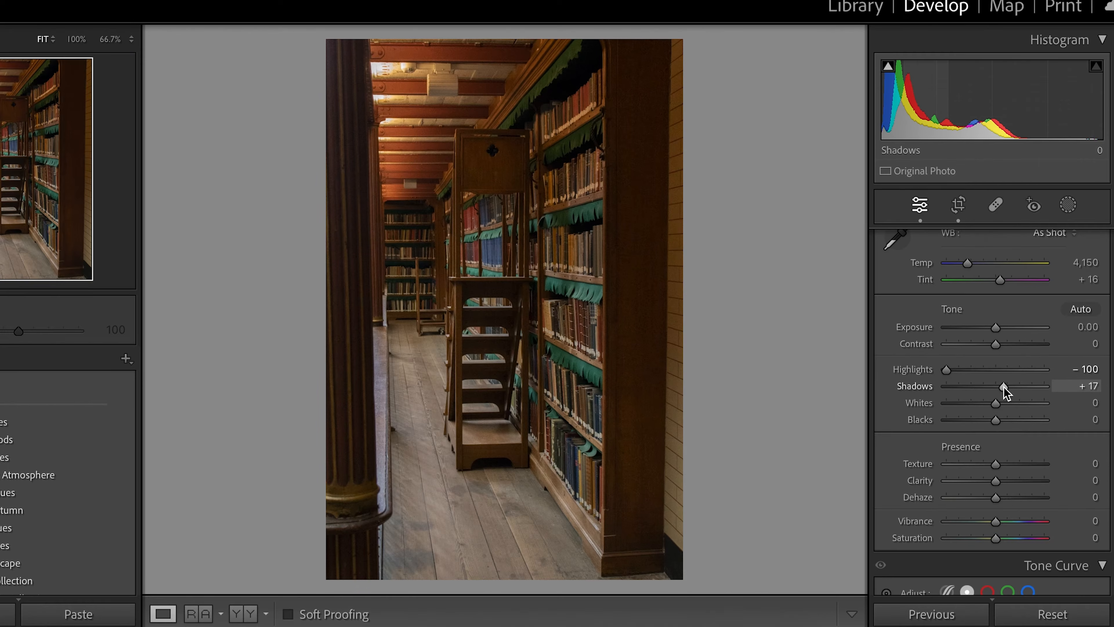
drag(1006, 387, 1034, 386)
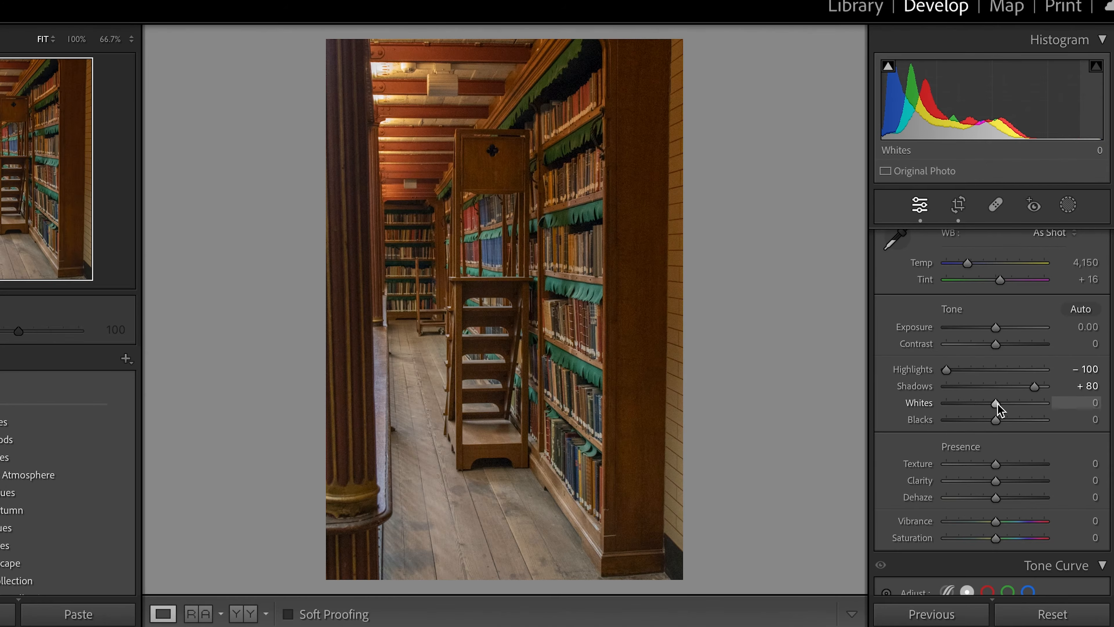
drag(997, 403, 975, 402)
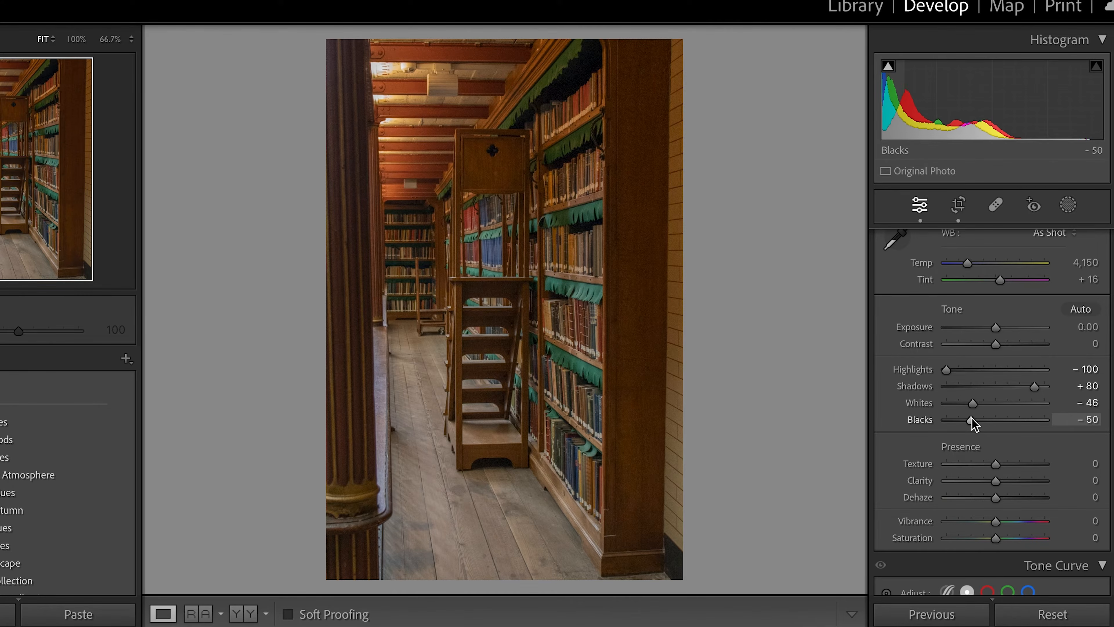
mouse_move(973, 419)
mouse_down()
mouse_move(1024, 422)
mouse_move(978, 422)
mouse_up()
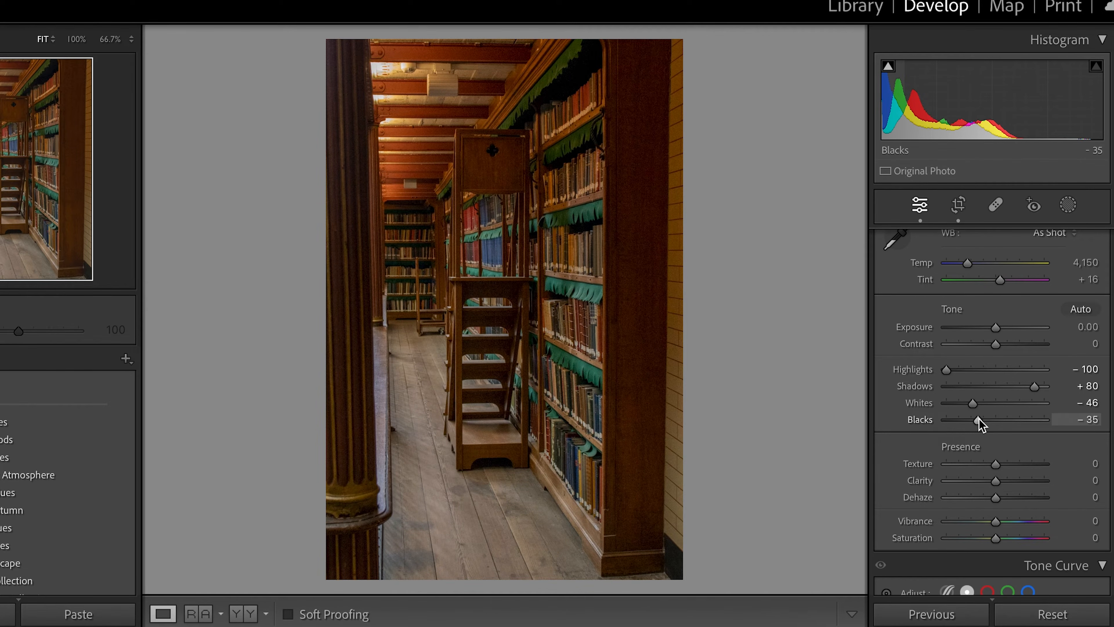
drag(979, 420, 998, 426)
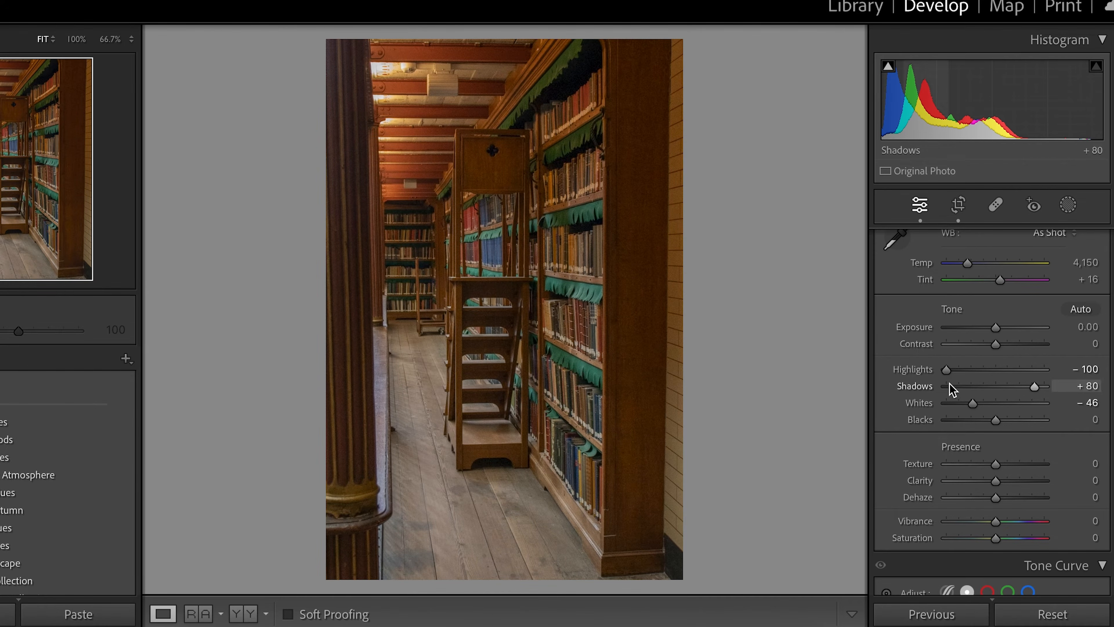
Compare the photo before and after, and set Clarity to +13 and Dehaze to +19.
click(251, 613)
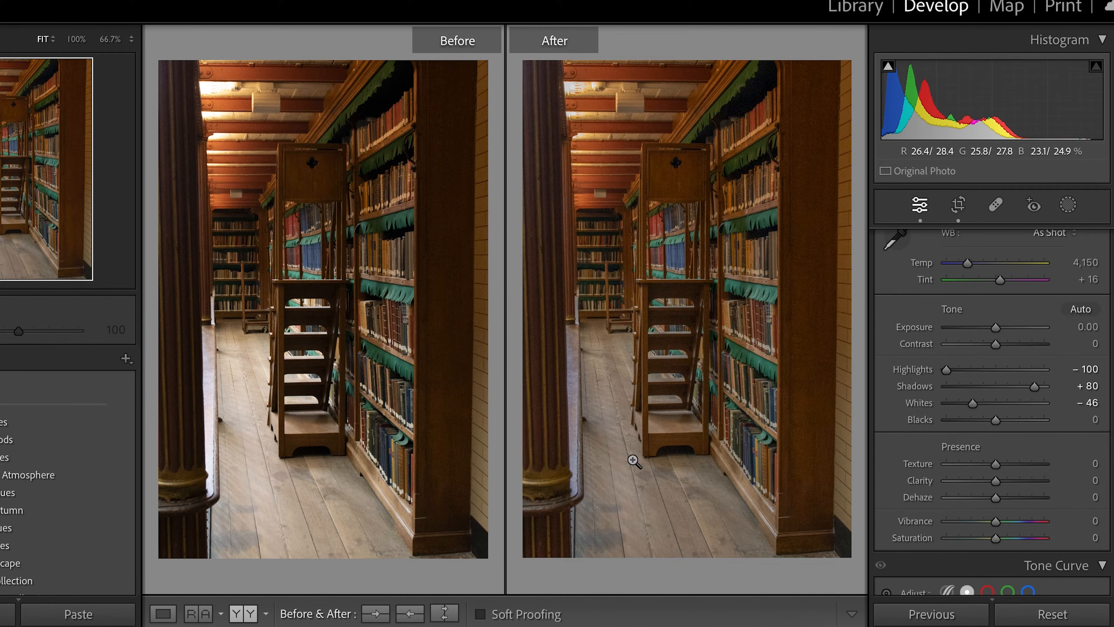
mouse_move(169, 615)
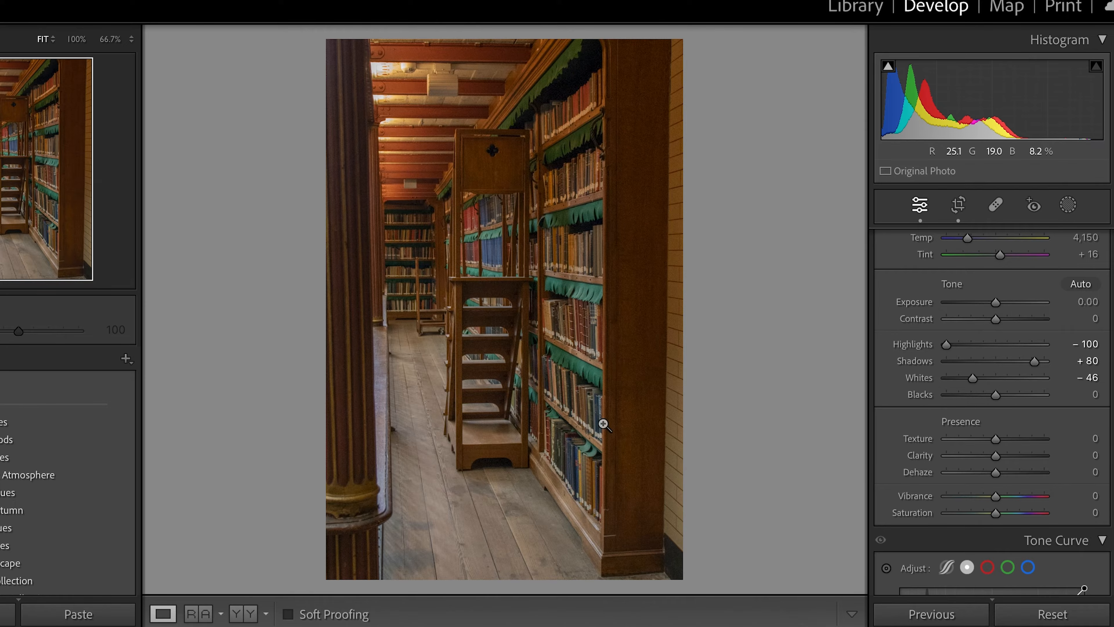
drag(998, 455, 1003, 456)
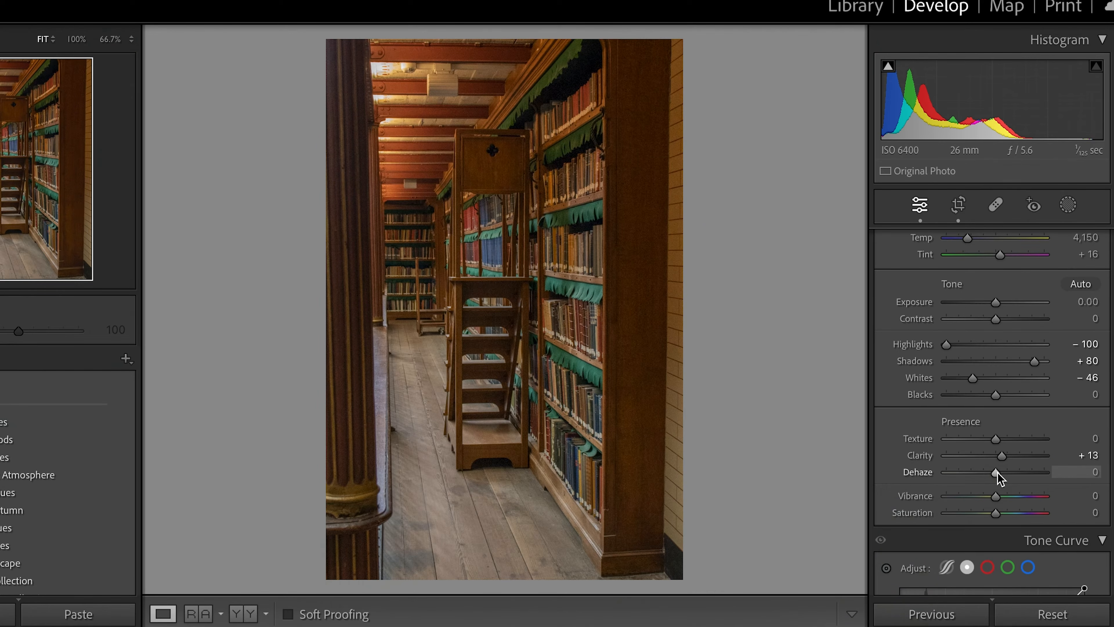
drag(998, 472, 1006, 473)
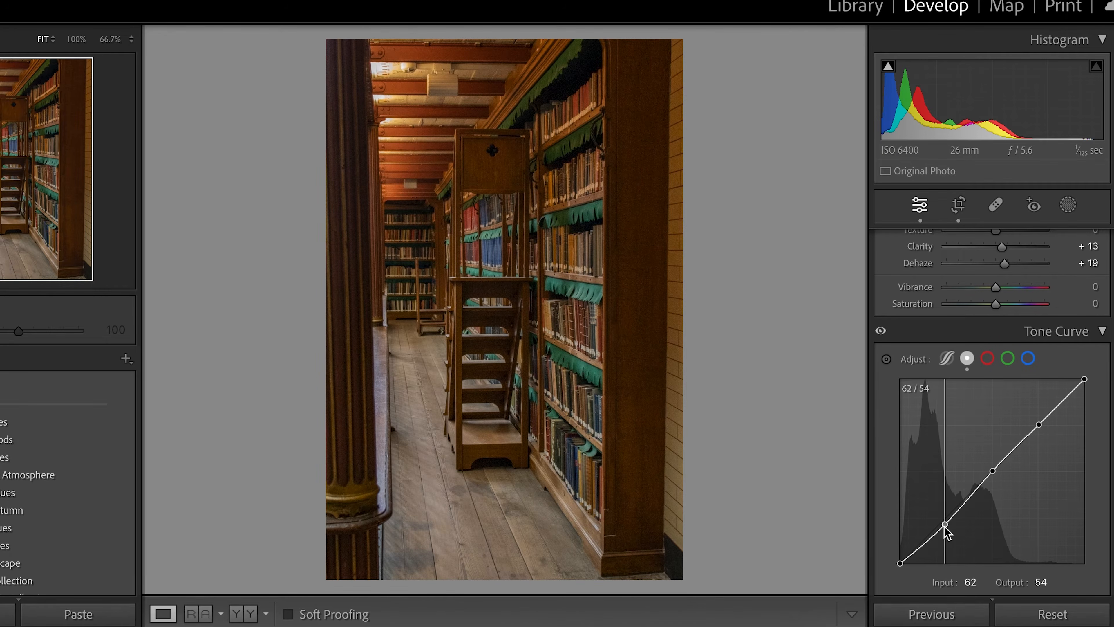
Shape the tone curve into an S with raised blacks, points at 28/26, 66/50 and 131/118, lifted highlights and a white point at 255/246.
drag(945, 525, 948, 532)
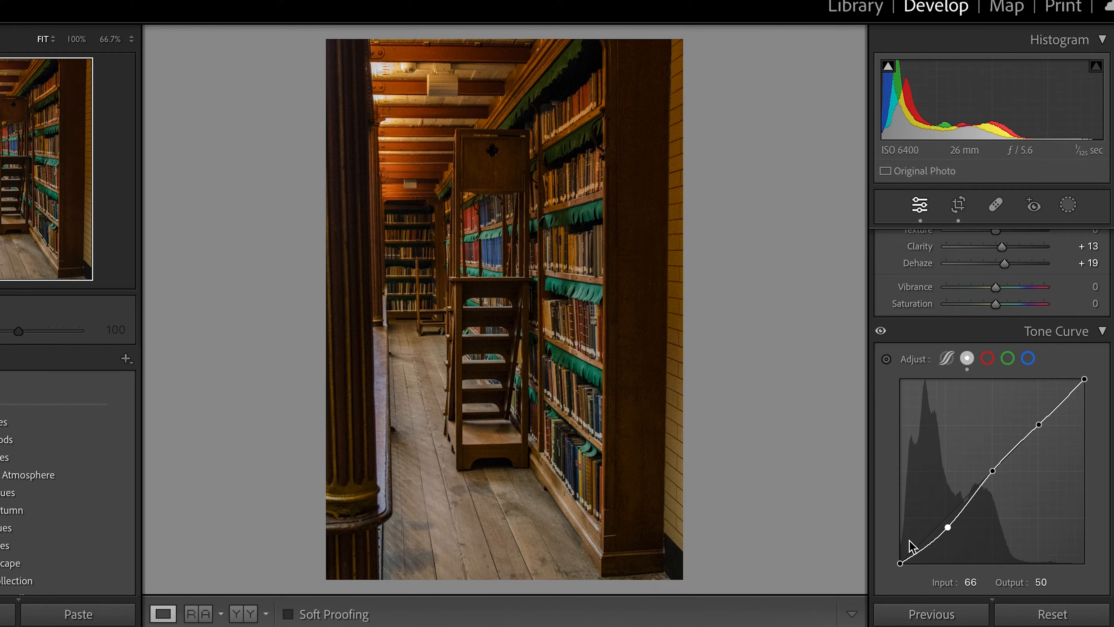
drag(902, 564, 920, 547)
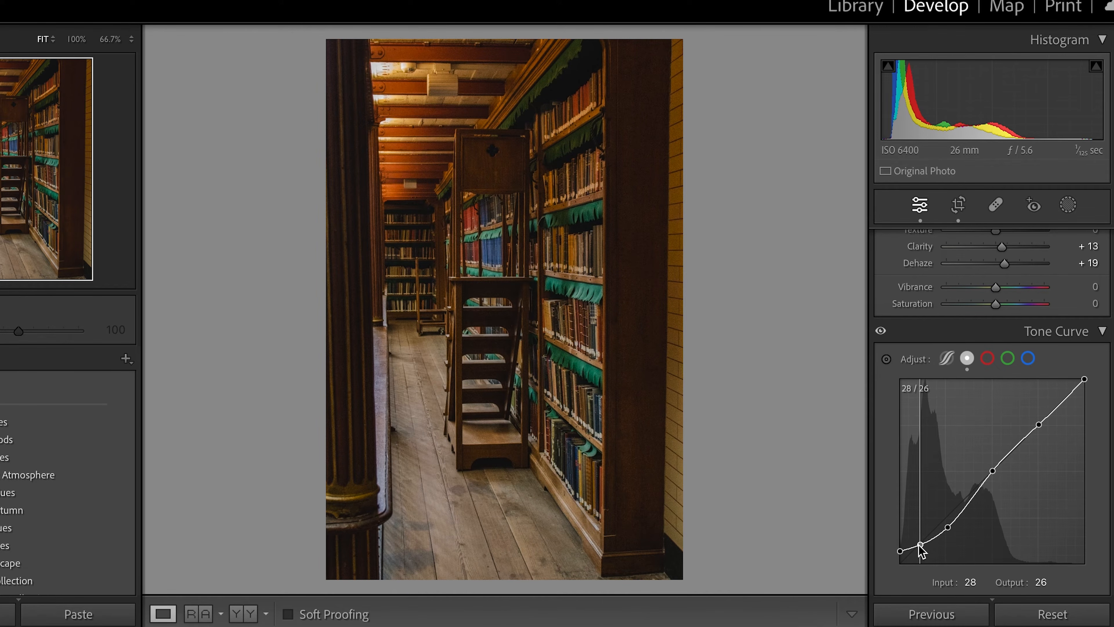
drag(1039, 425, 1036, 417)
drag(1086, 382, 1087, 383)
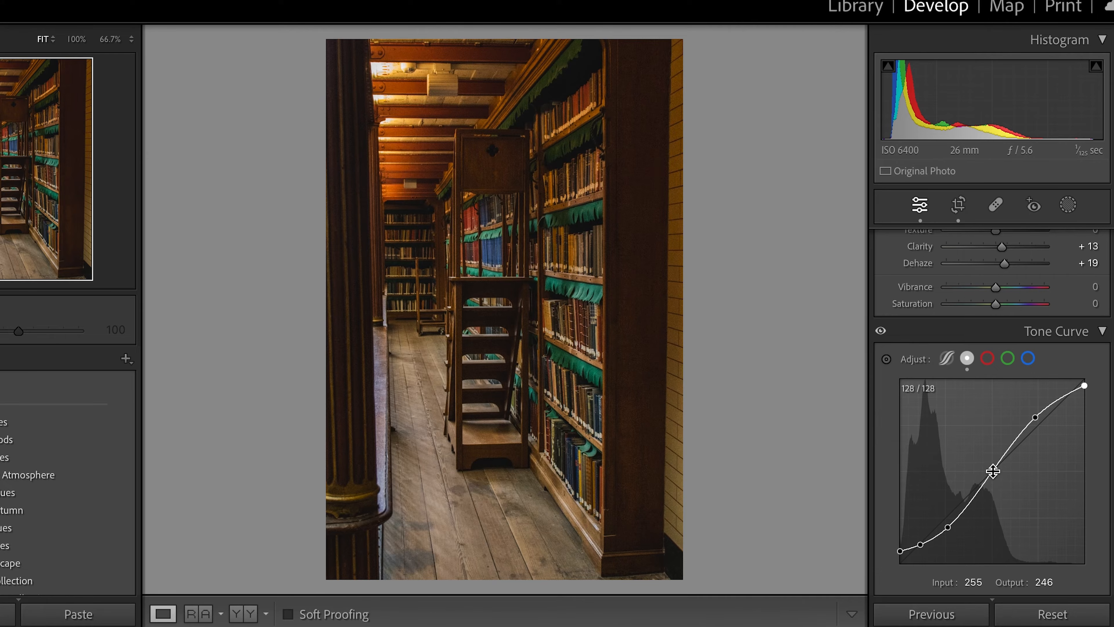
drag(993, 470, 991, 466)
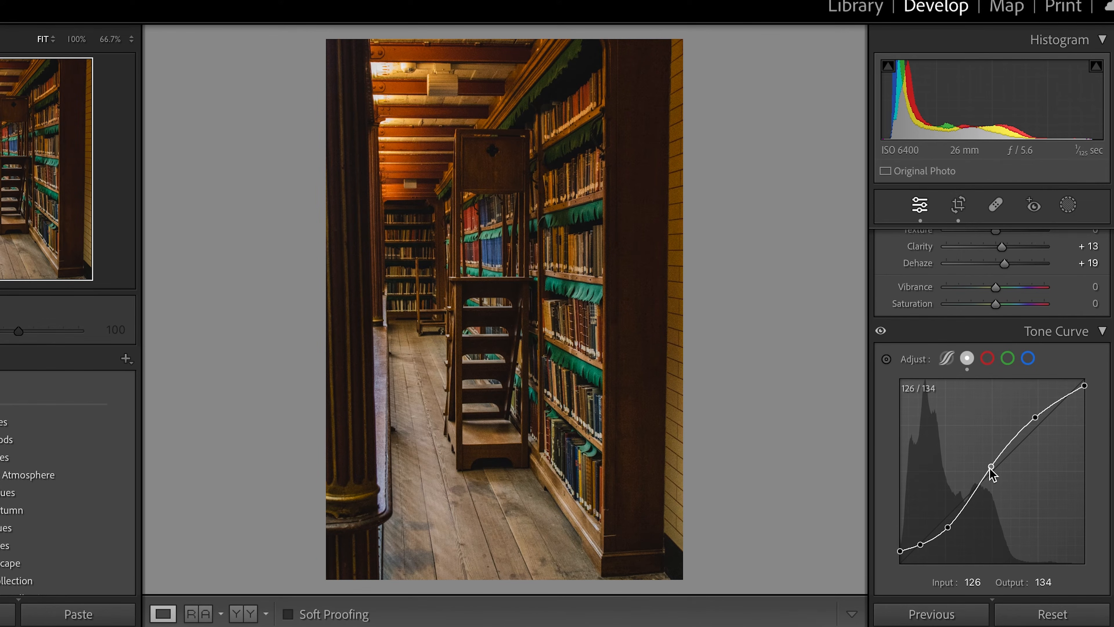
drag(991, 467, 995, 478)
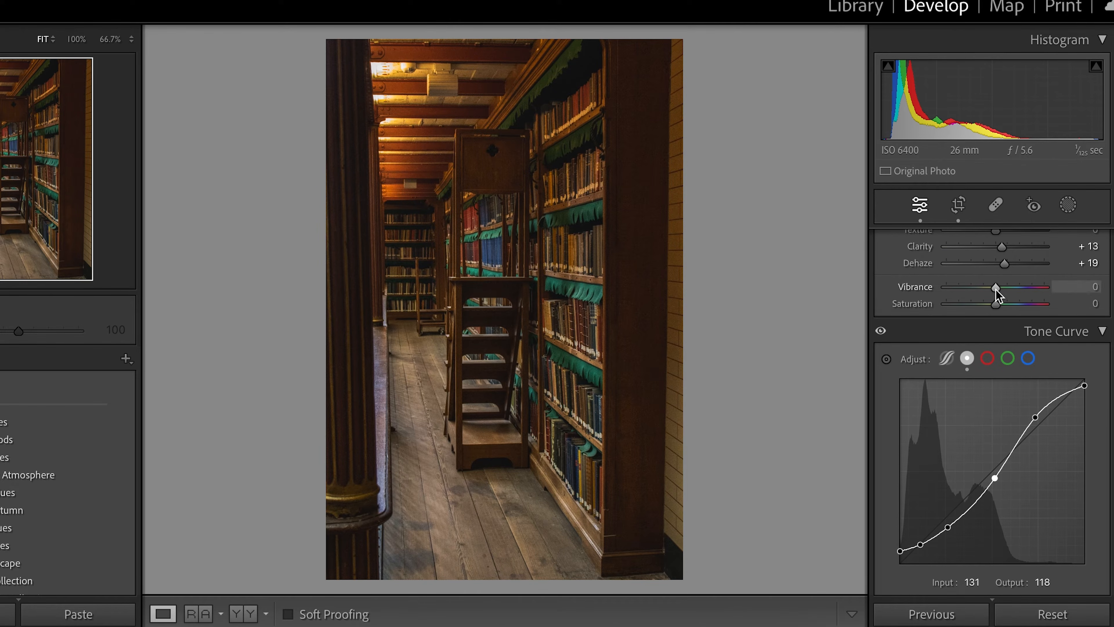
Set Vibrance to −35 and Saturation to −15, and show the before and after versions side by side.
drag(995, 289, 979, 290)
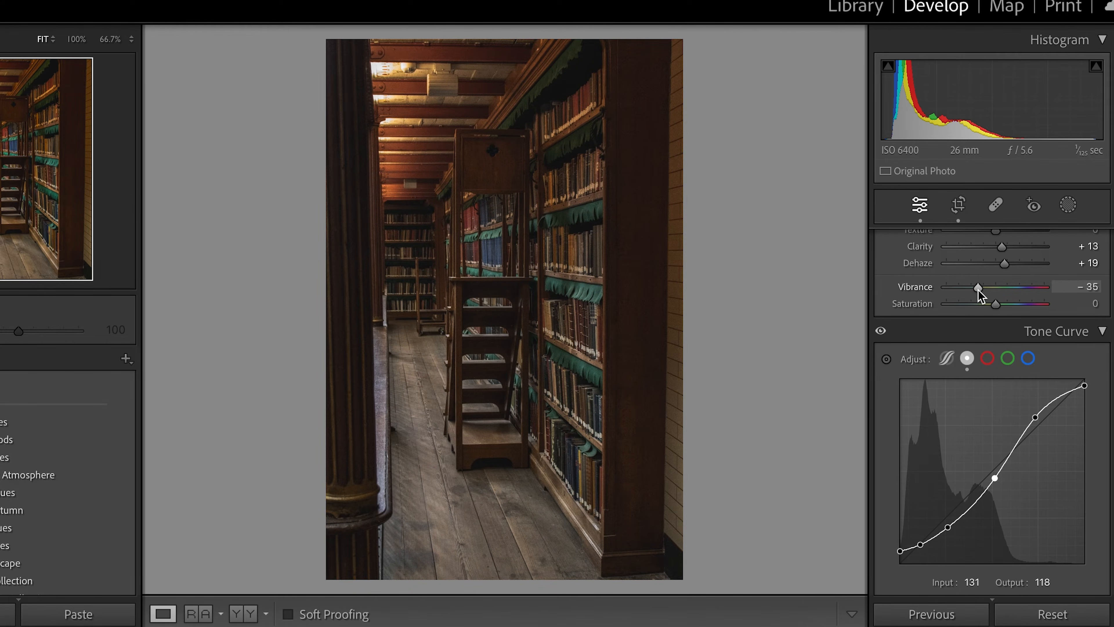
double_click(978, 289)
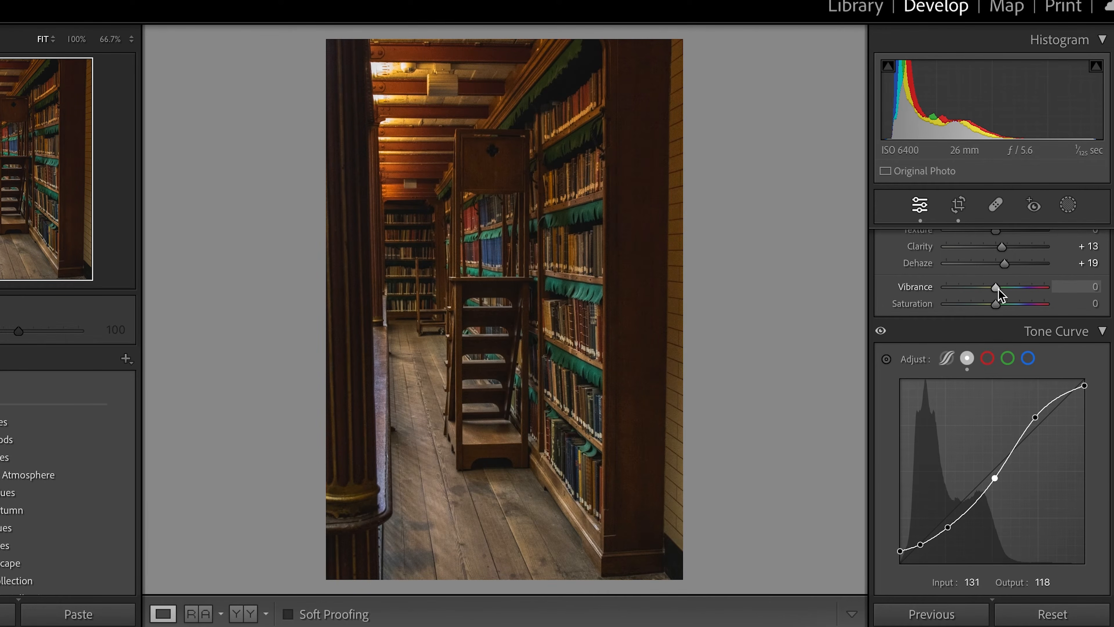
drag(998, 289, 981, 290)
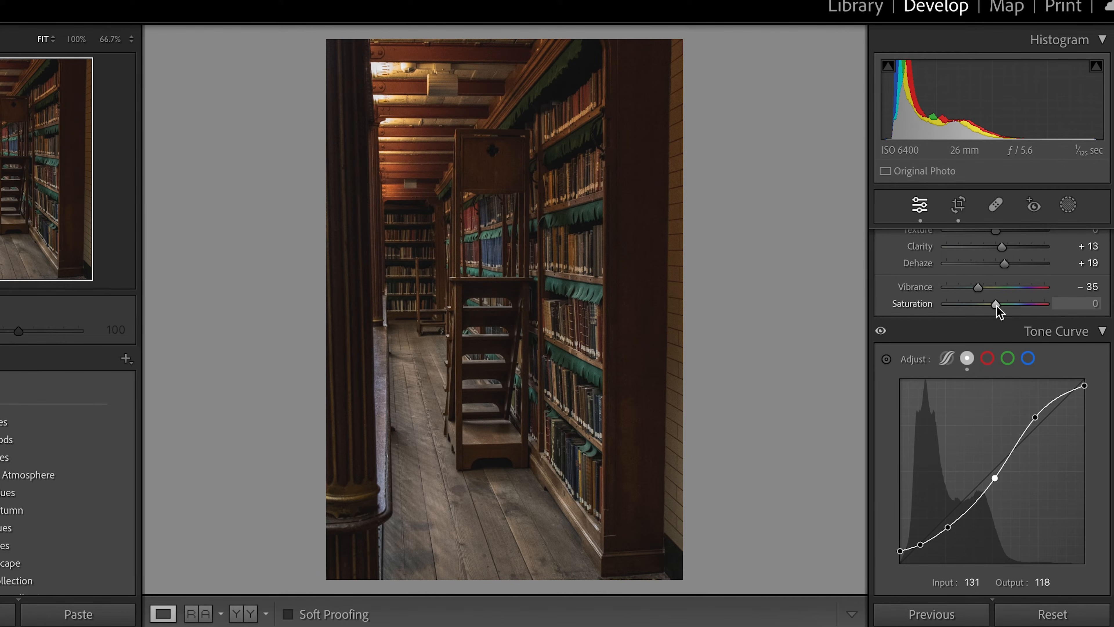
drag(994, 306, 989, 306)
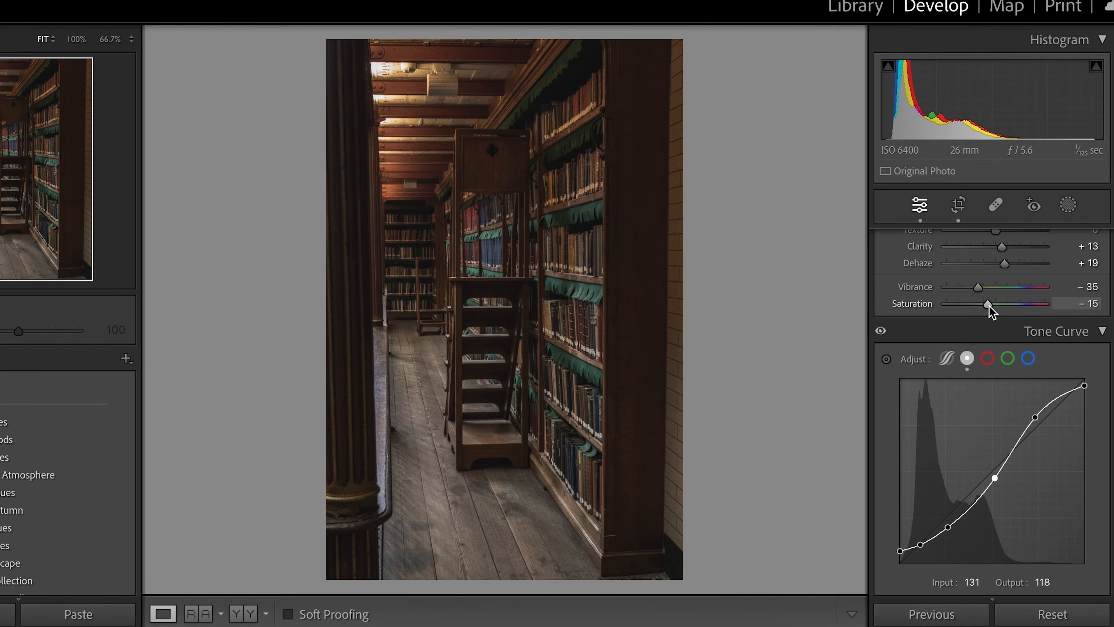
click(244, 613)
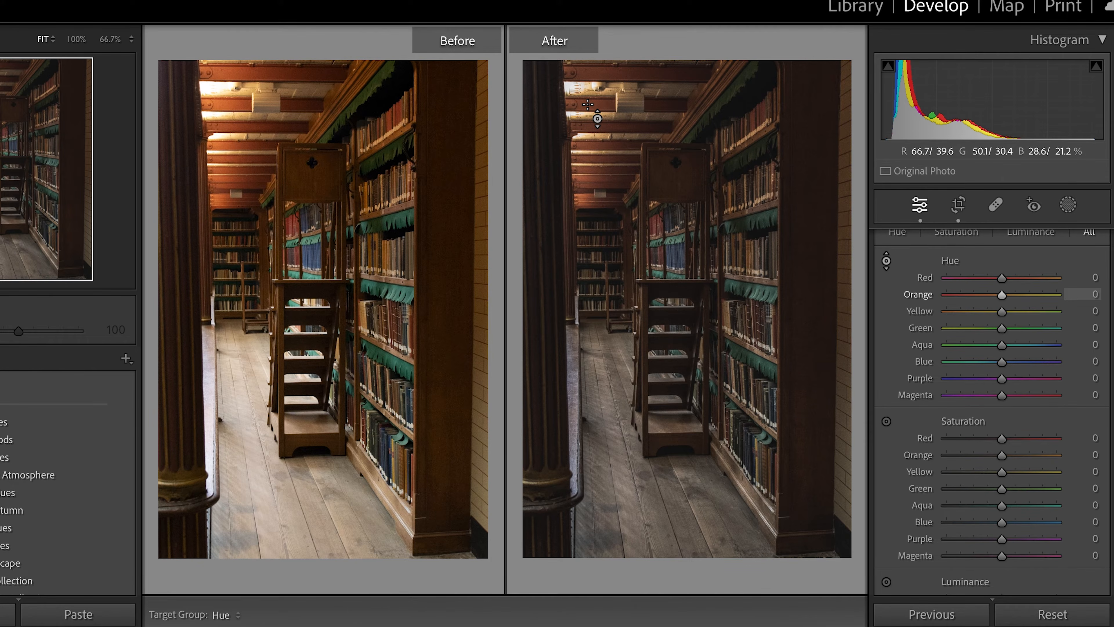
mouse_move(675, 423)
mouse_down()
mouse_move(676, 462)
mouse_move(675, 426)
mouse_up()
double_click(1001, 294)
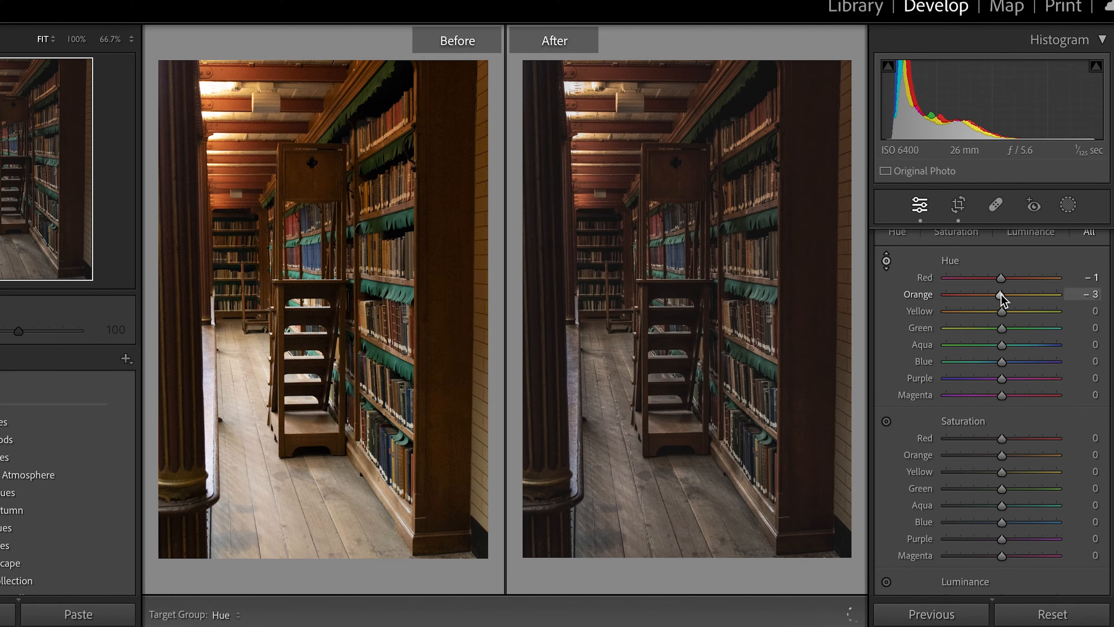
double_click(1001, 280)
click(887, 262)
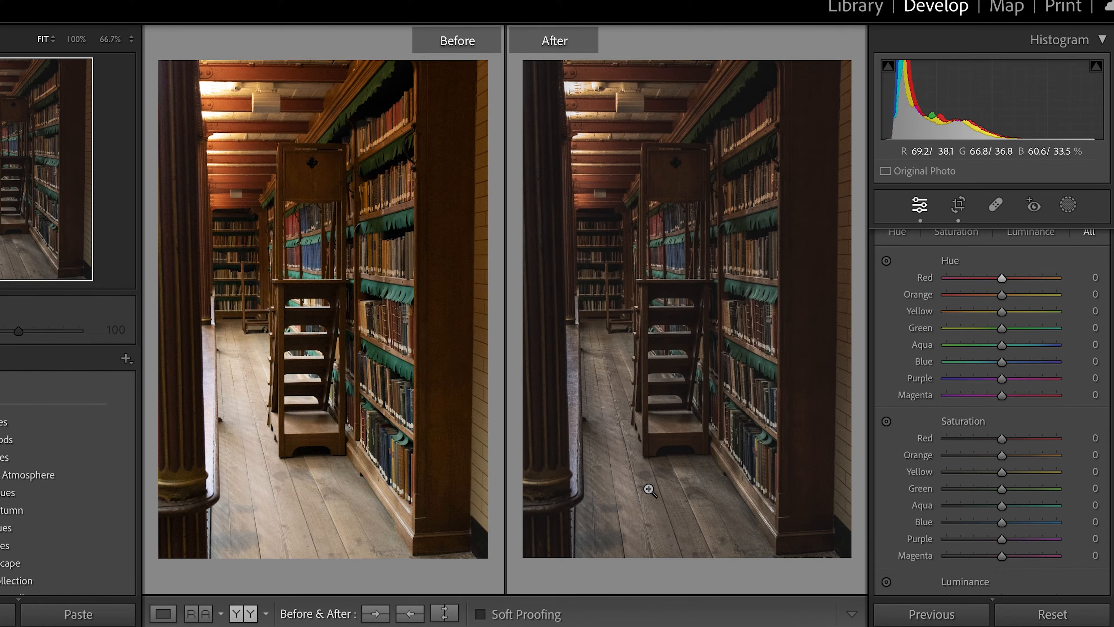
click(888, 262)
mouse_move(637, 489)
mouse_down()
mouse_move(637, 517)
mouse_move(637, 493)
mouse_up()
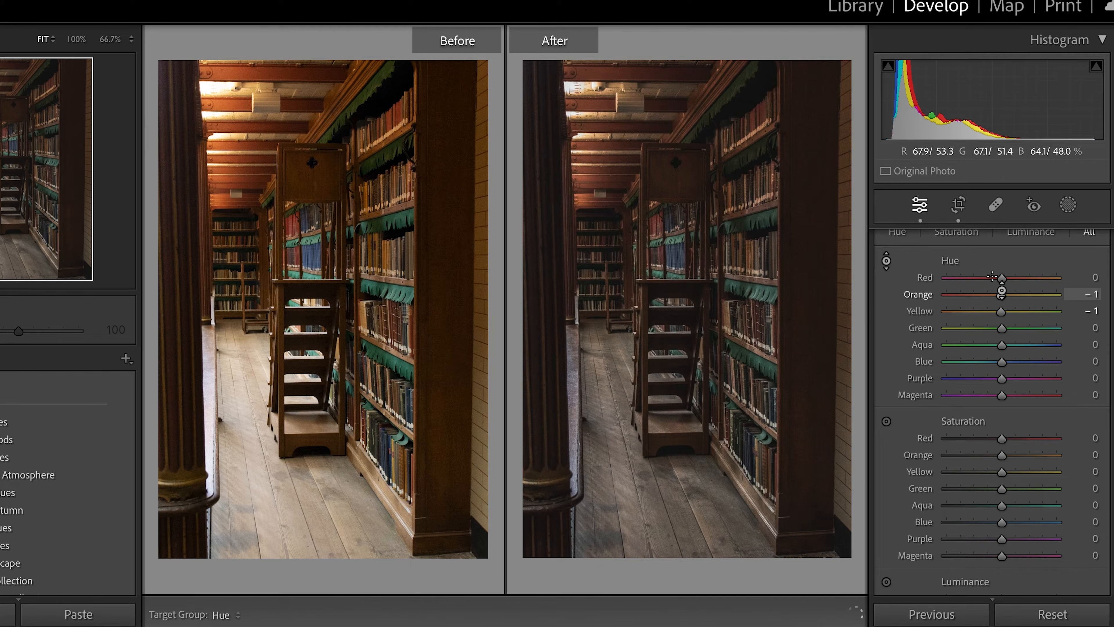
double_click(1001, 294)
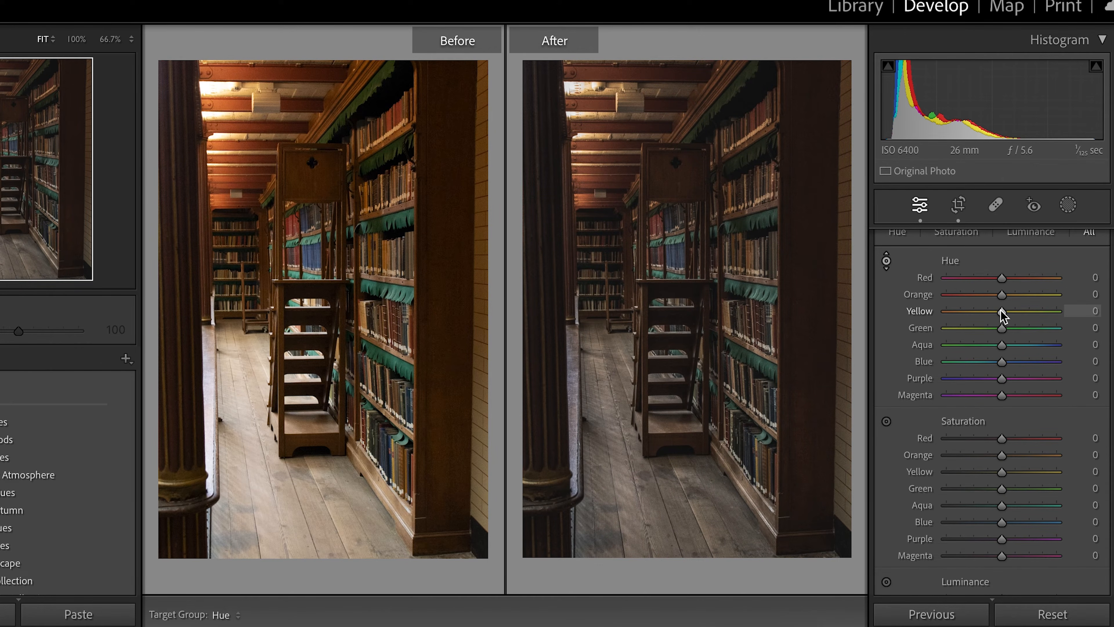
Set the Yellow hue to −31, the Orange saturation to −90 and the Yellow saturation to −32, resetting Red saturation after trying +100.
drag(1002, 311, 983, 311)
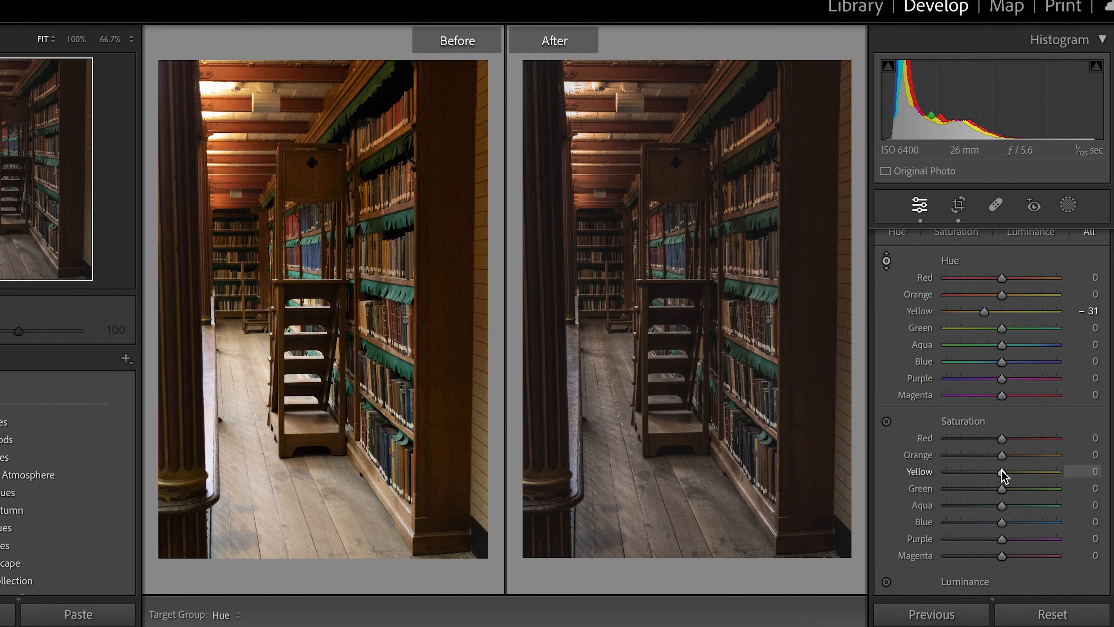
drag(1003, 456, 936, 456)
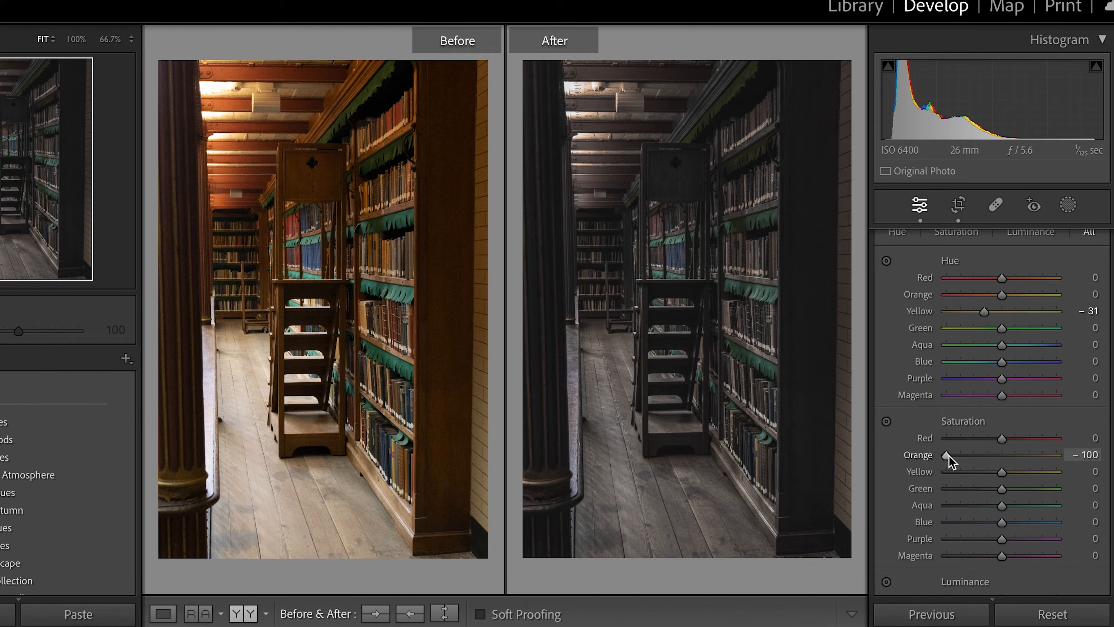
drag(950, 455, 962, 458)
mouse_move(963, 458)
mouse_down()
mouse_move(942, 456)
mouse_move(955, 456)
mouse_up()
drag(1002, 472, 984, 472)
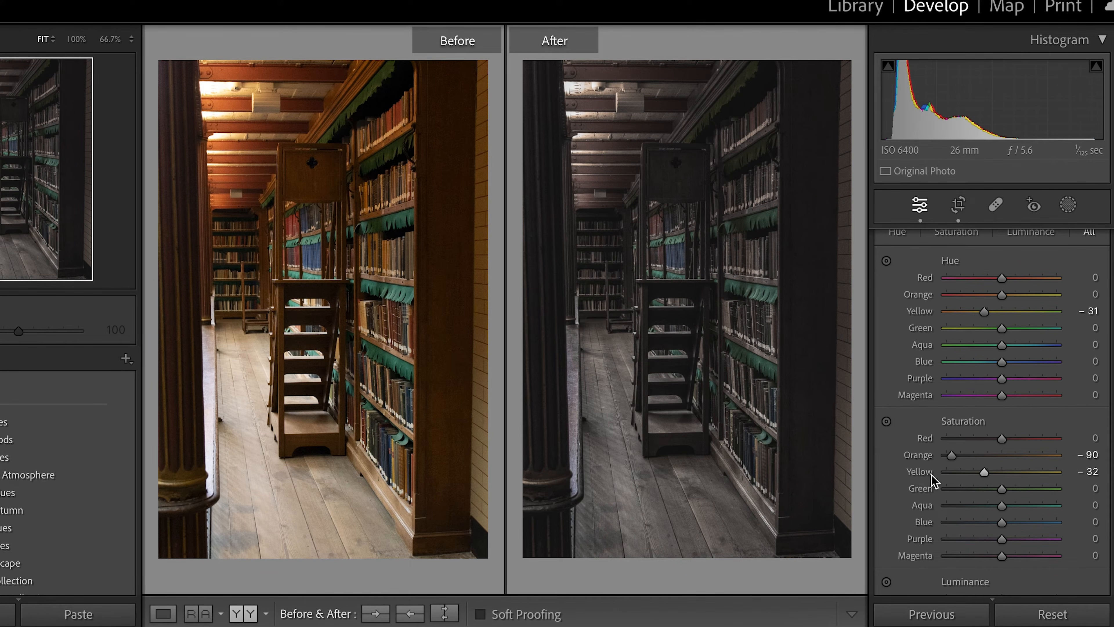
drag(1002, 439, 1058, 443)
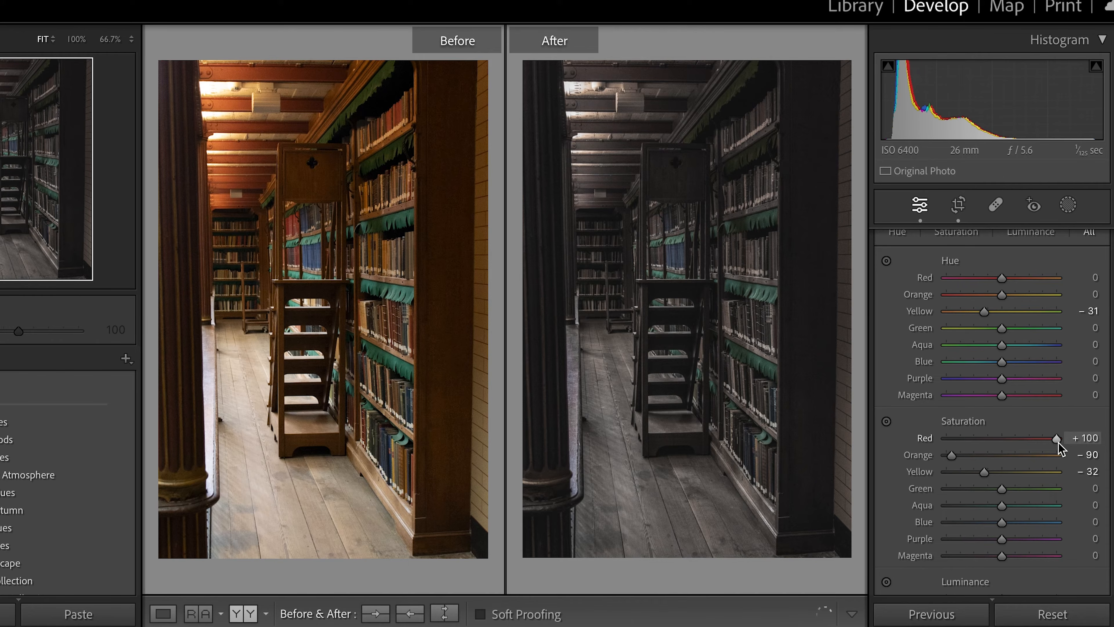
double_click(1015, 439)
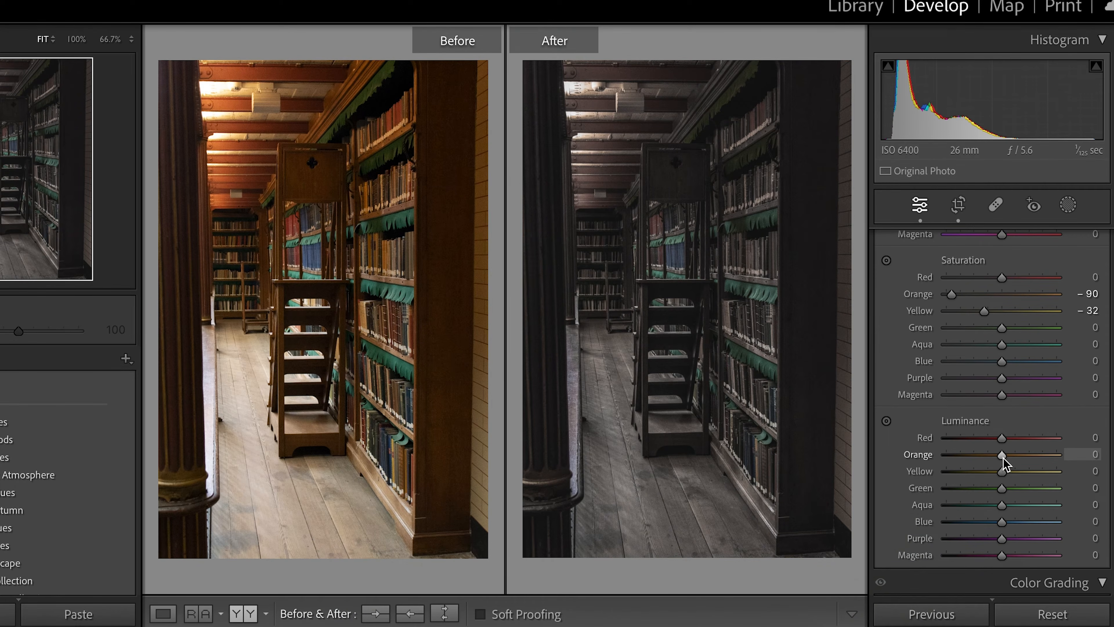
Set the Orange luminance to −60, the Yellow luminance to +35 and the Red luminance to +10.
drag(1003, 457, 984, 457)
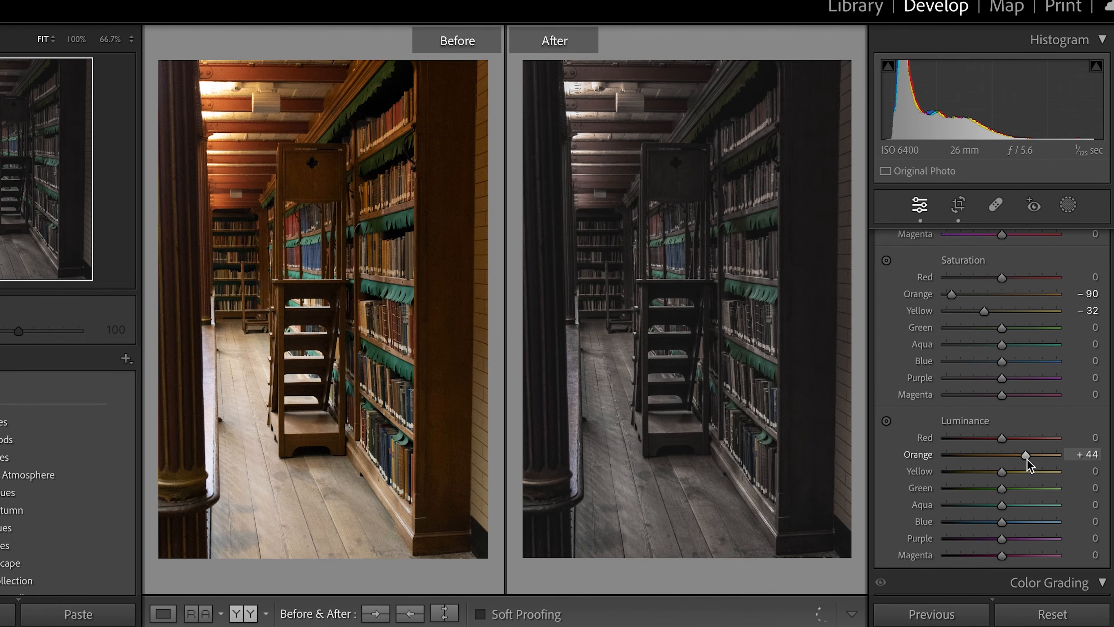
drag(1027, 466, 971, 458)
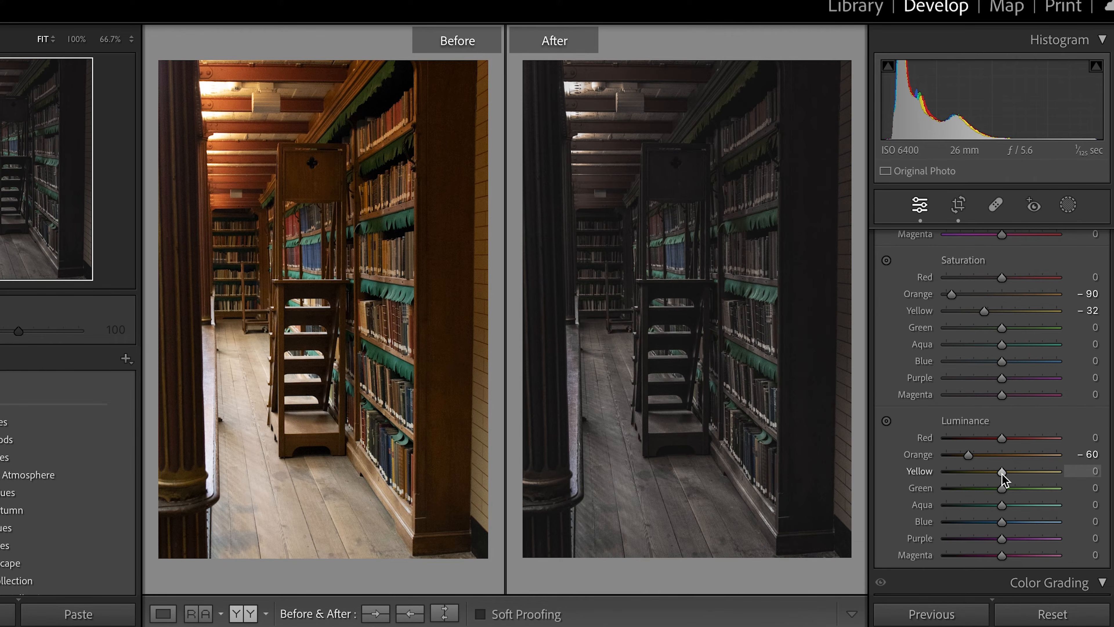
mouse_move(1003, 472)
mouse_down()
mouse_move(977, 472)
mouse_move(1011, 474)
mouse_up()
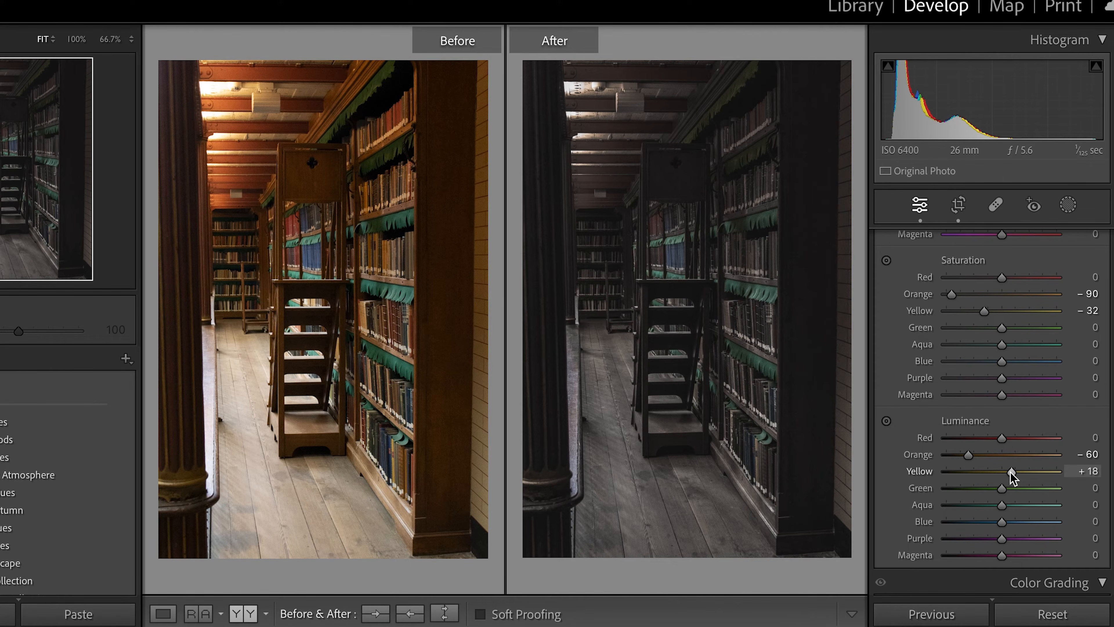
scroll(980, 470, up, 3)
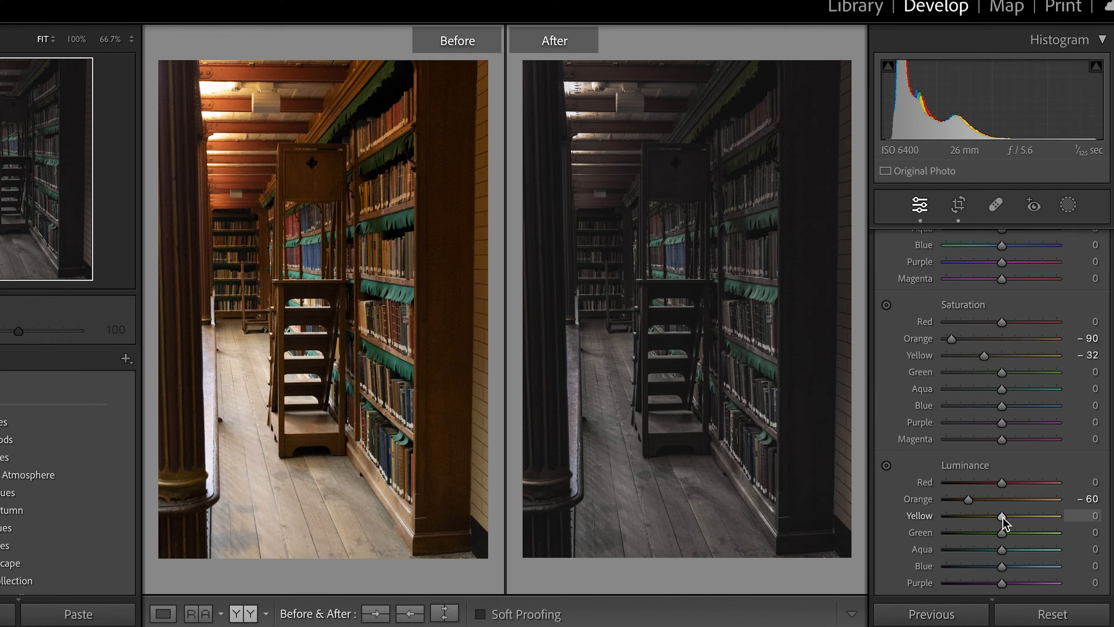
drag(1002, 516, 1019, 516)
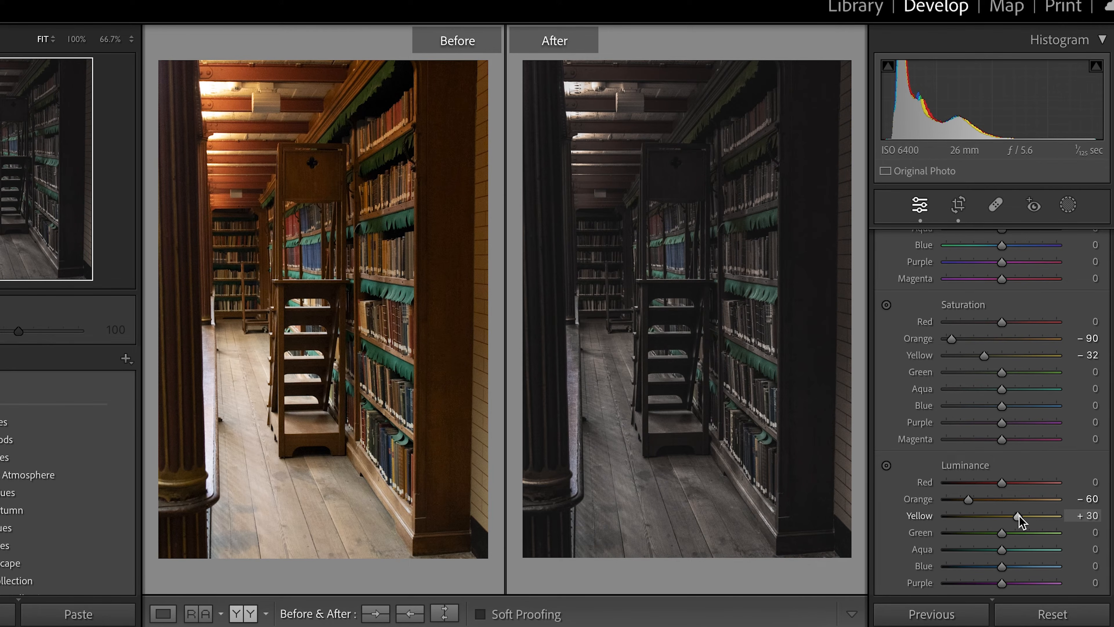
drag(1019, 516, 1022, 517)
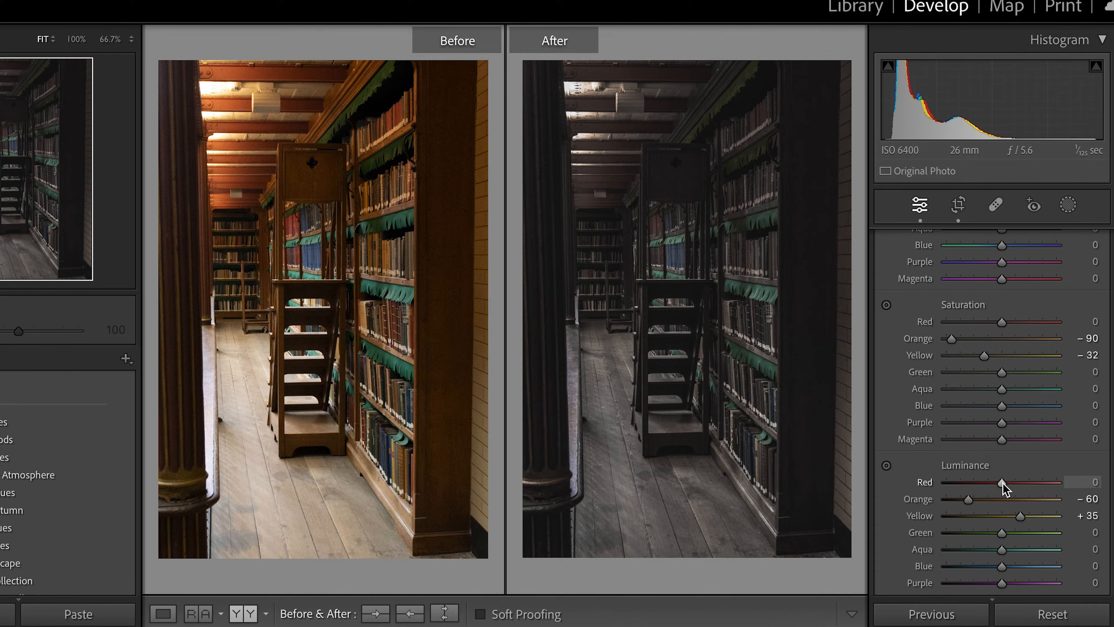
drag(1003, 483, 1008, 483)
Toggle the HSL adjustments off and on repeatedly to compare their effect on the photo.
scroll(940, 320, up, 5)
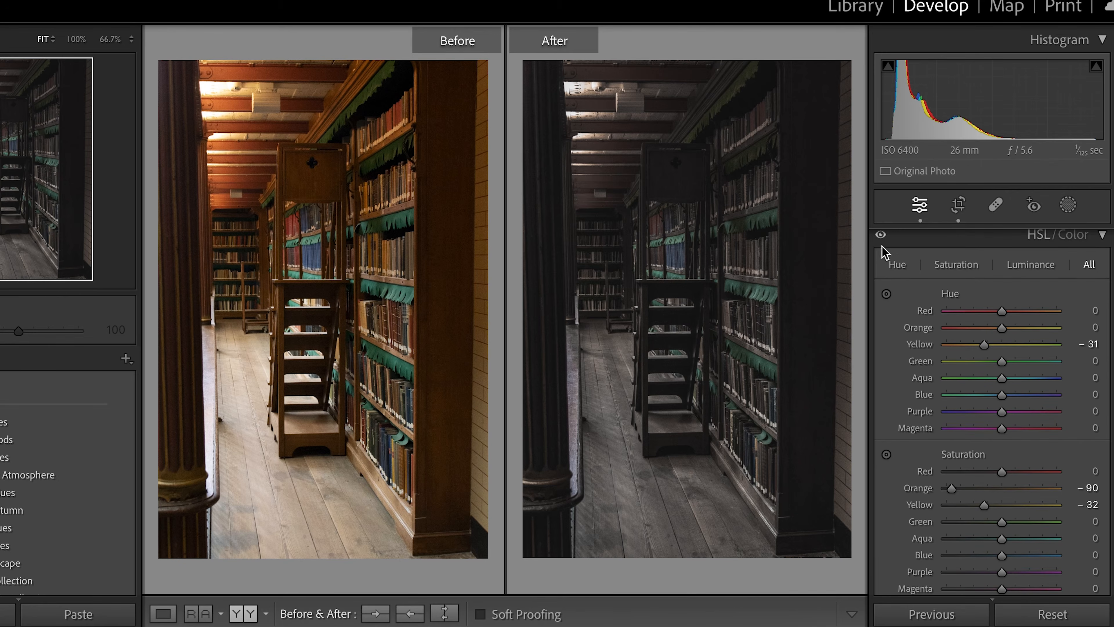
click(881, 235)
click(881, 236)
click(881, 236)
click(881, 236)
click(881, 236)
click(881, 236)
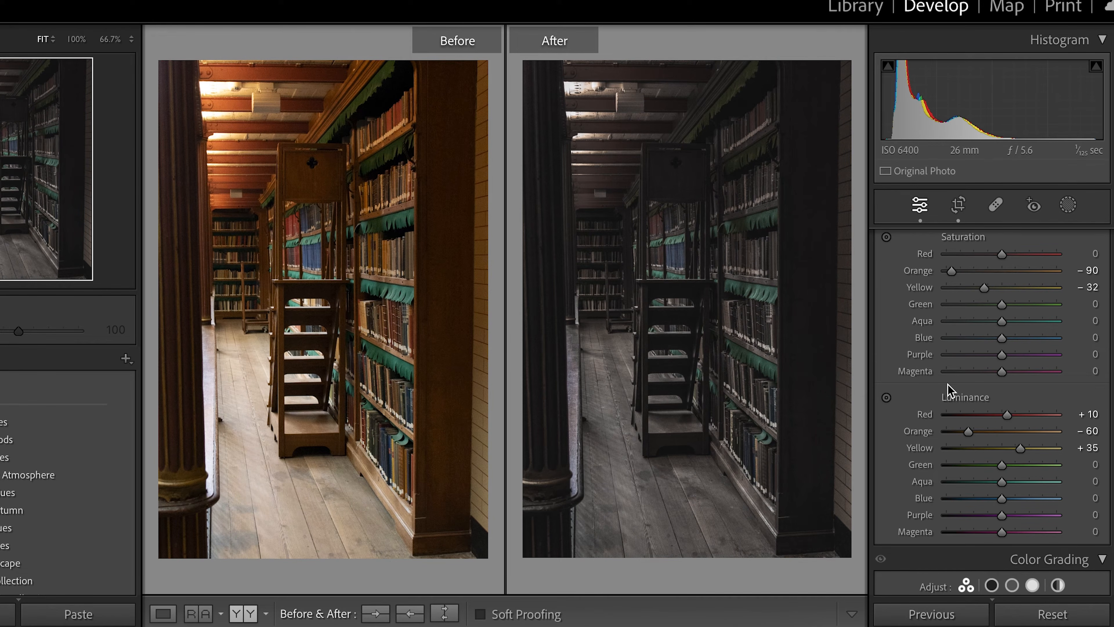
Set the Green hue to −80, the Green saturation to −55 and the Green luminance to −47.
scroll(947, 389, up, 5)
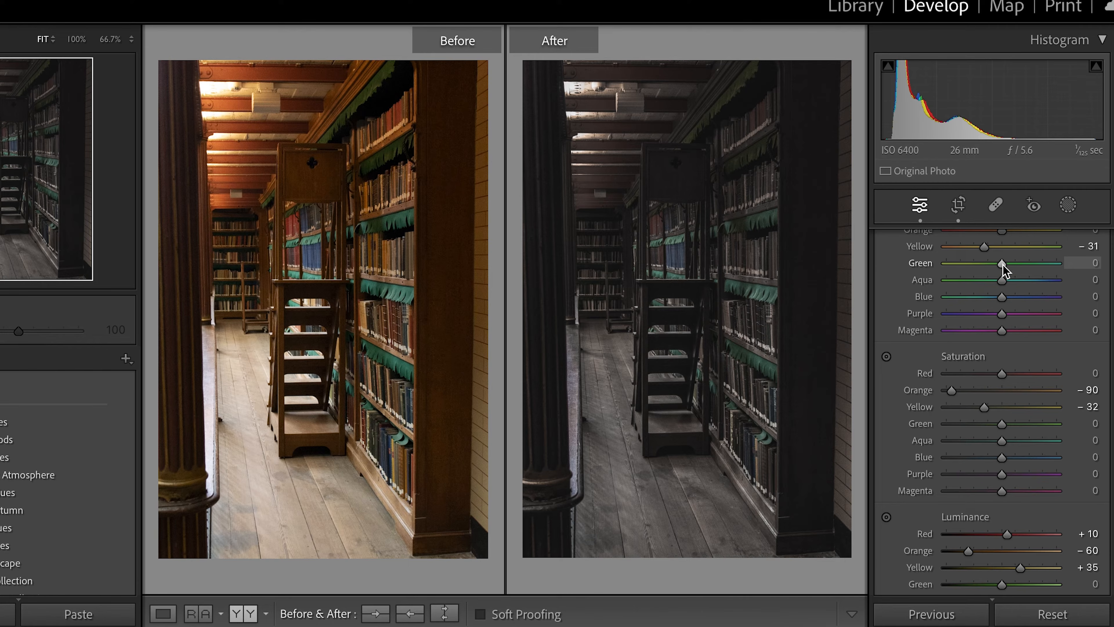
drag(979, 266, 957, 263)
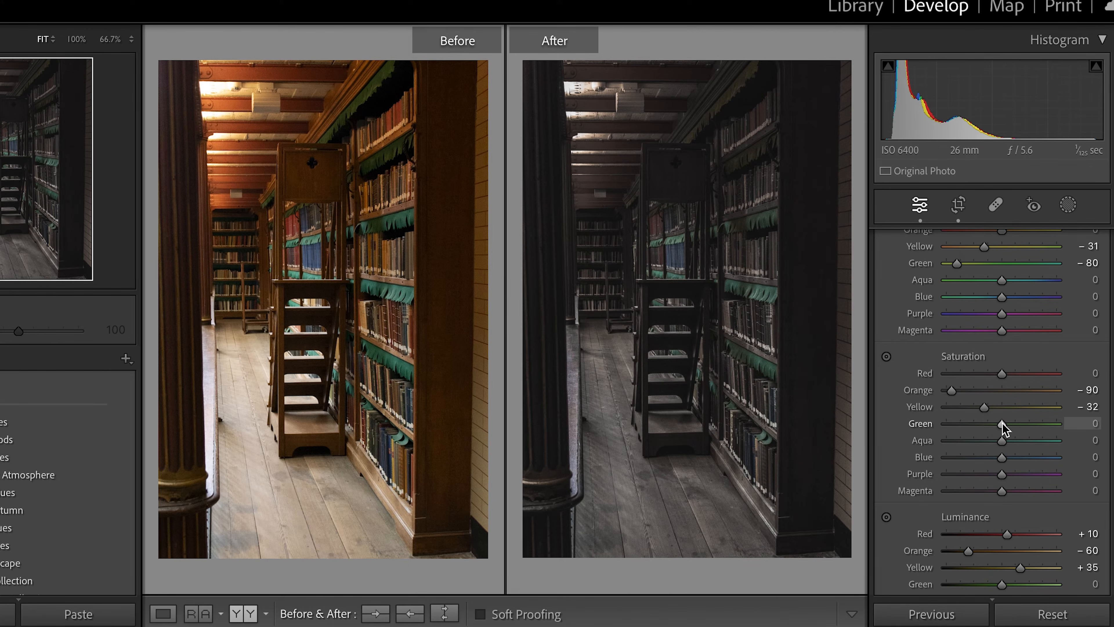
drag(1002, 423, 979, 424)
drag(979, 425, 976, 426)
drag(975, 424, 972, 424)
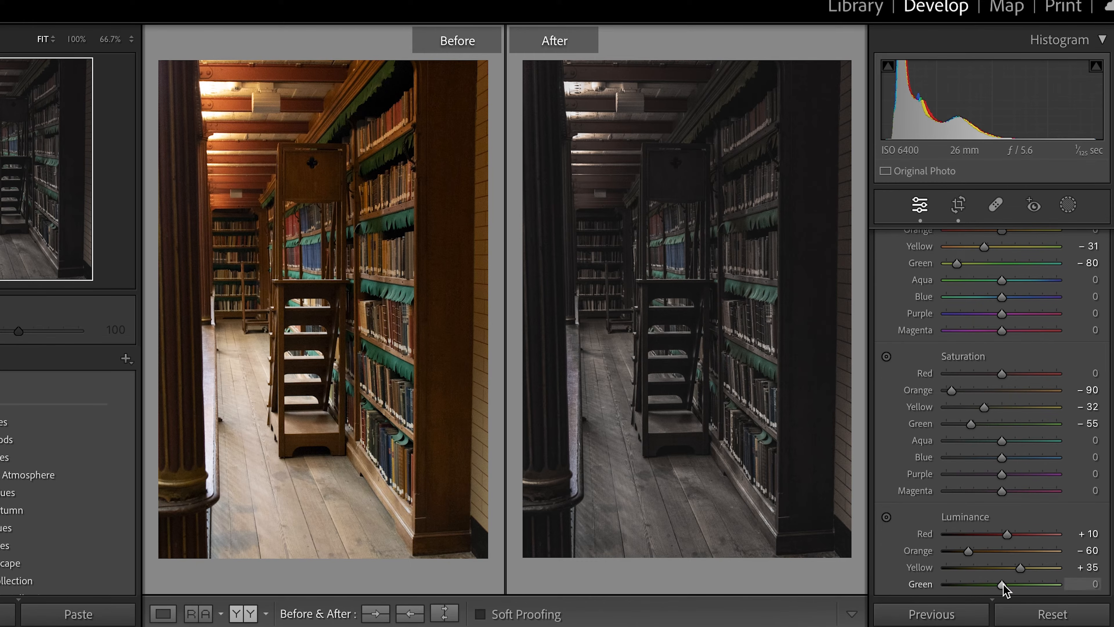
drag(1004, 585, 979, 584)
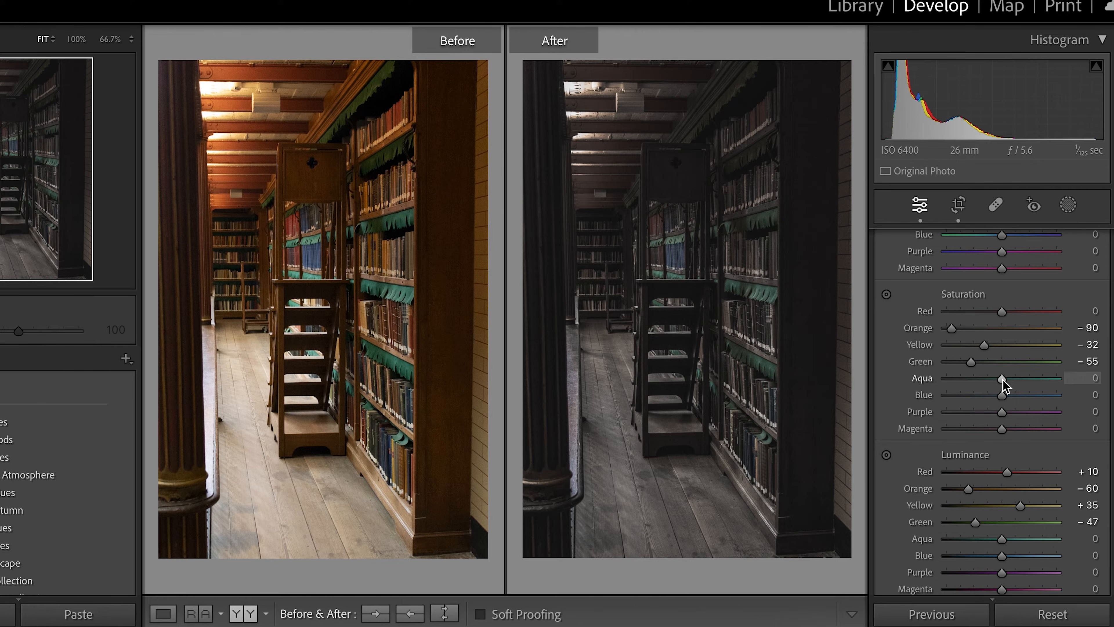
Set the Aqua saturation to −100, and the Blue hue to +21, saturation to −62 and luminance to −36.
drag(1003, 379, 921, 380)
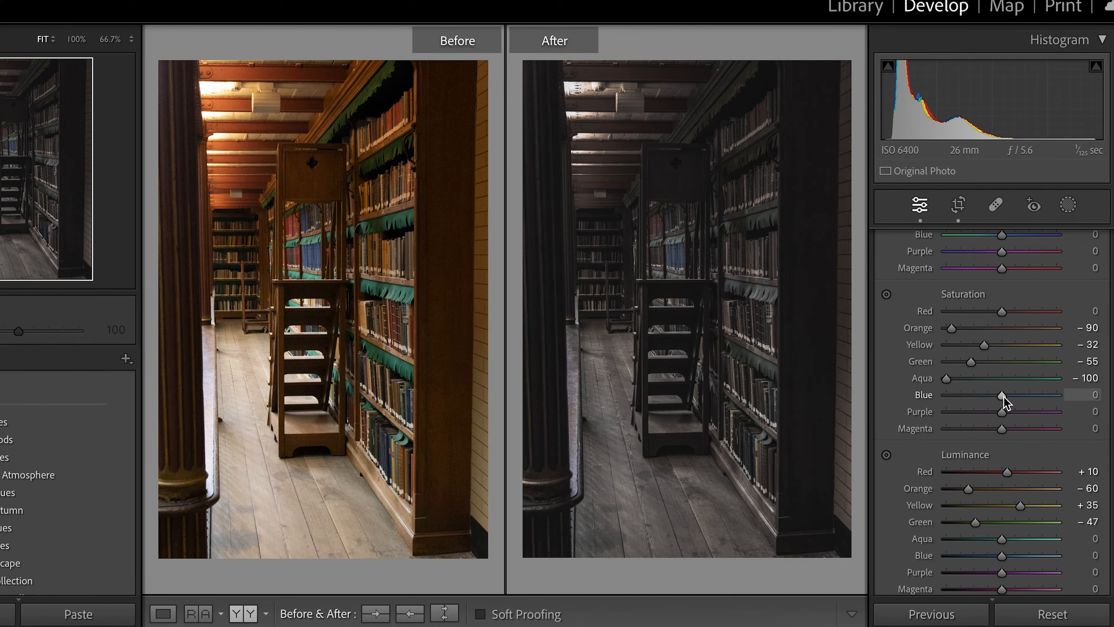
scroll(1005, 399, up, 3)
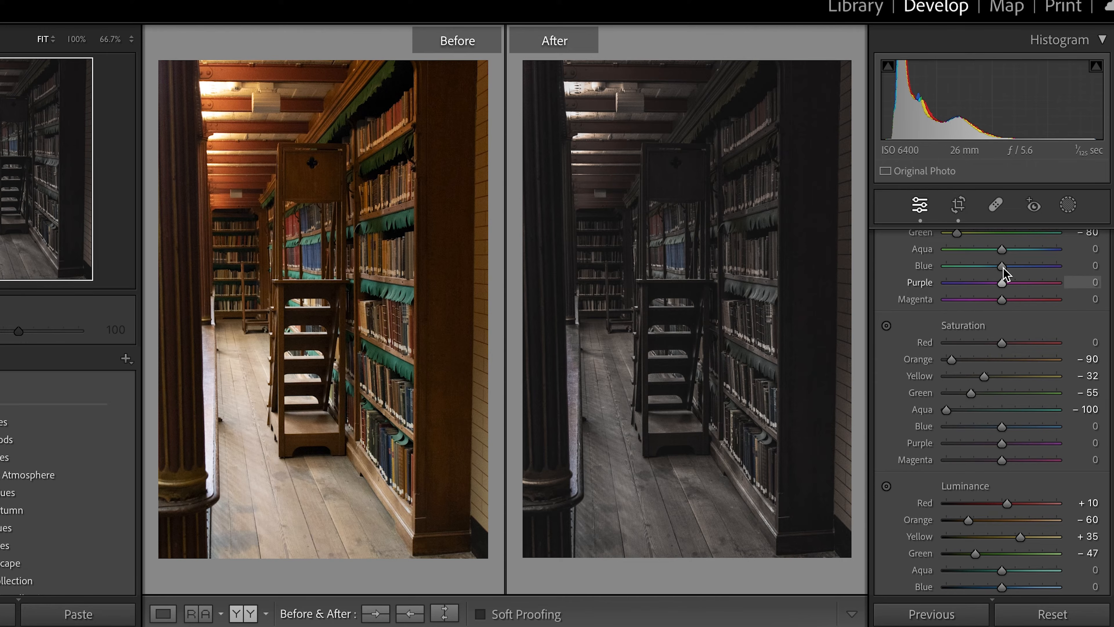
drag(1008, 267, 1016, 268)
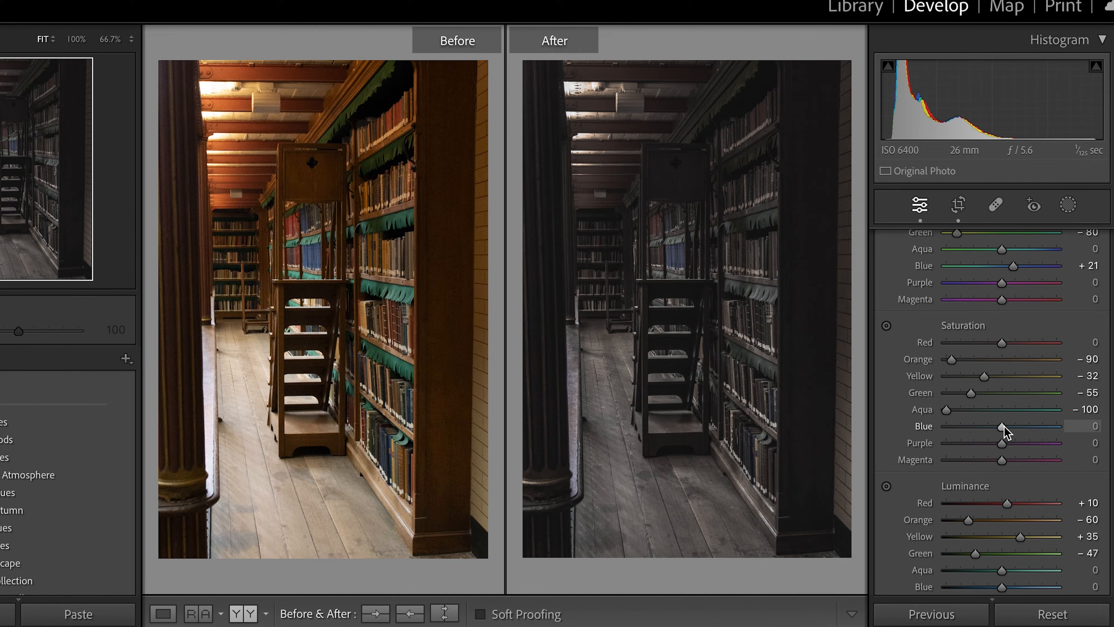
drag(1005, 426, 970, 426)
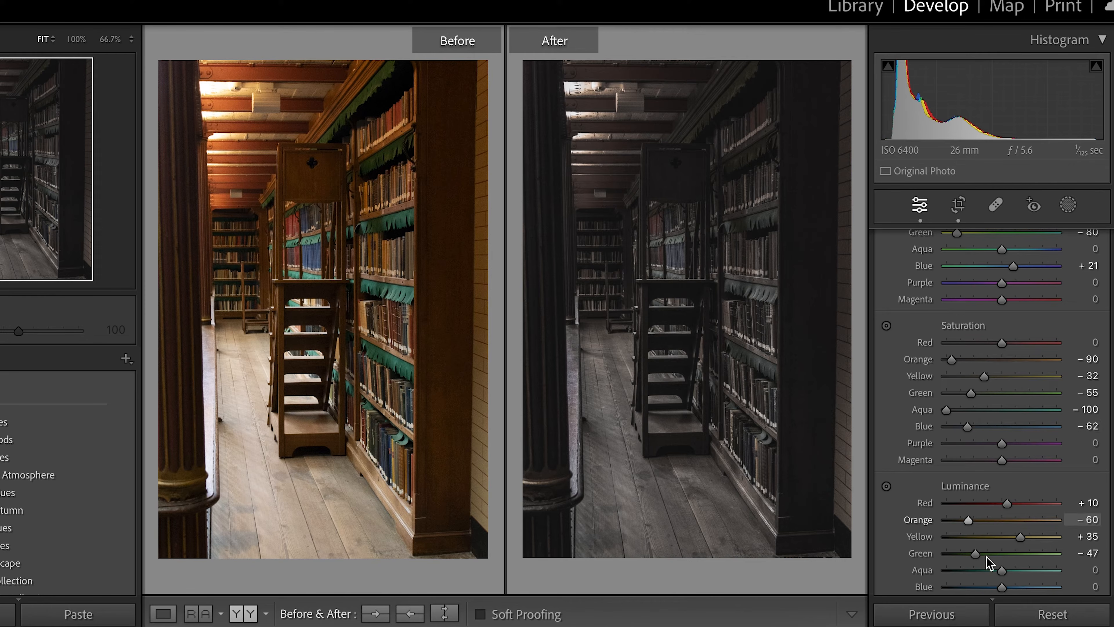
drag(1004, 590, 984, 589)
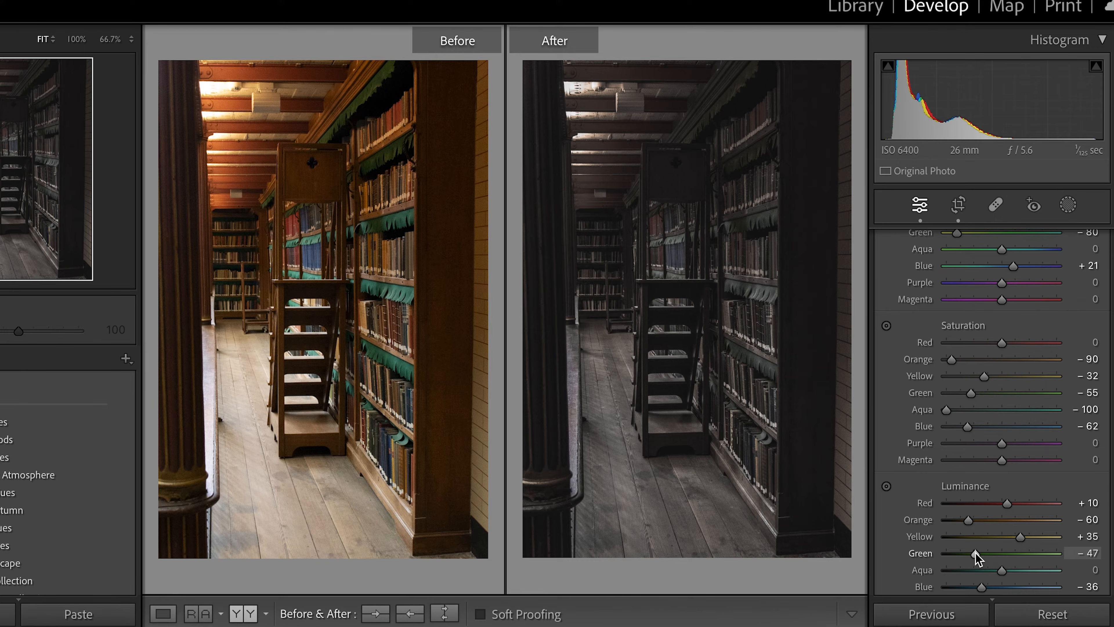
Set the Green luminance to −23, and use targeted saturation adjustment on the green shelf trim to reach Green −52, refining Aqua to −57.
drag(983, 554, 989, 554)
scroll(889, 518, up, 5)
scroll(888, 518, up, 1)
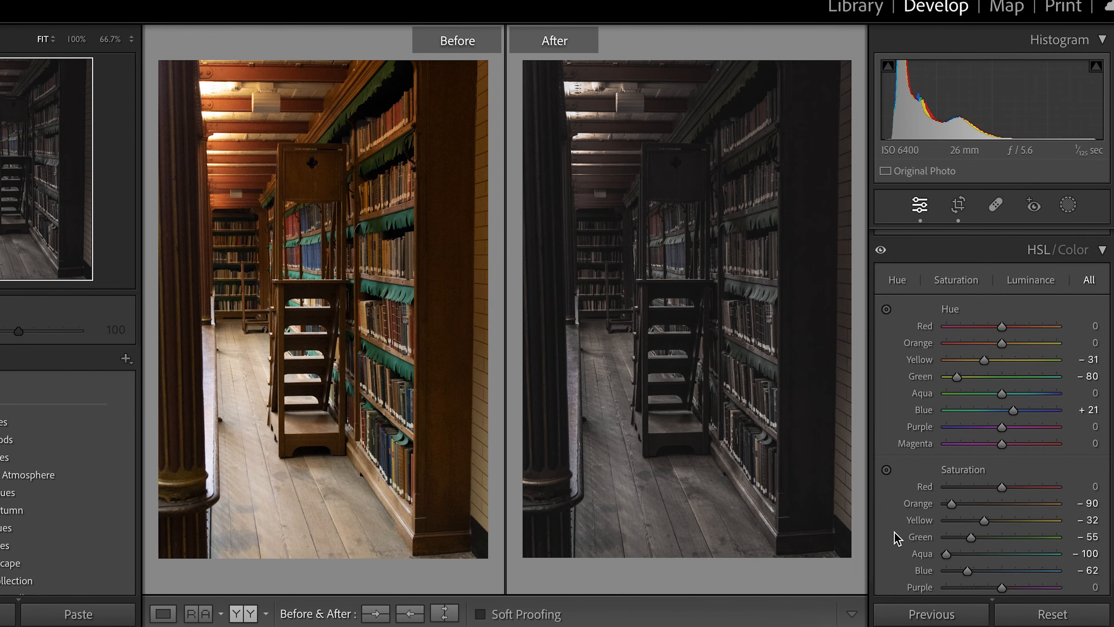
scroll(892, 535, down, 5)
click(887, 376)
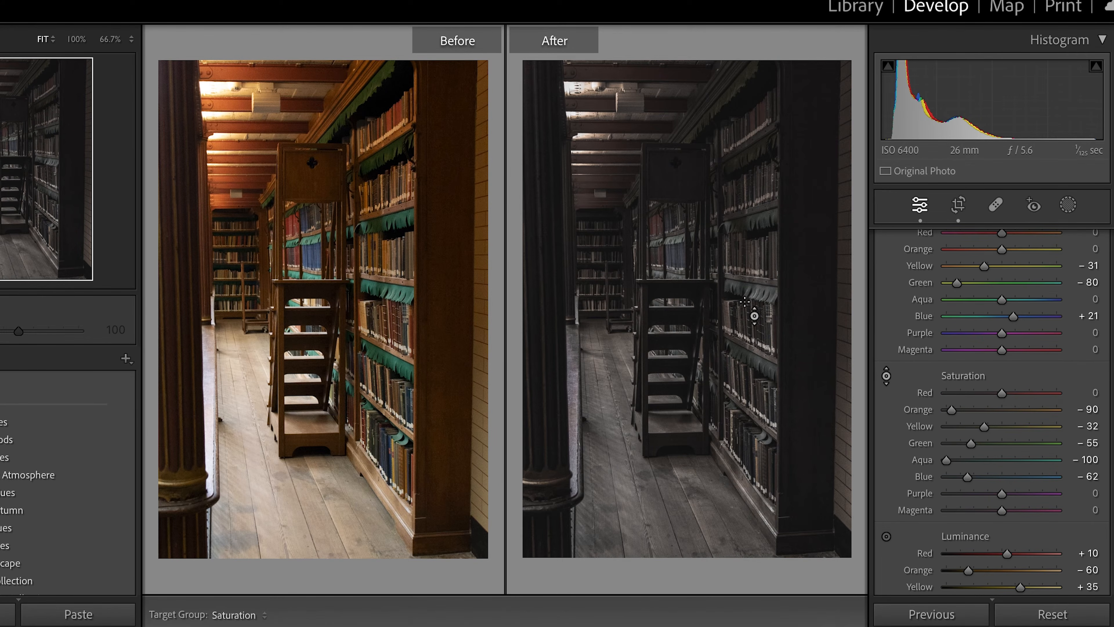
drag(750, 295, 749, 282)
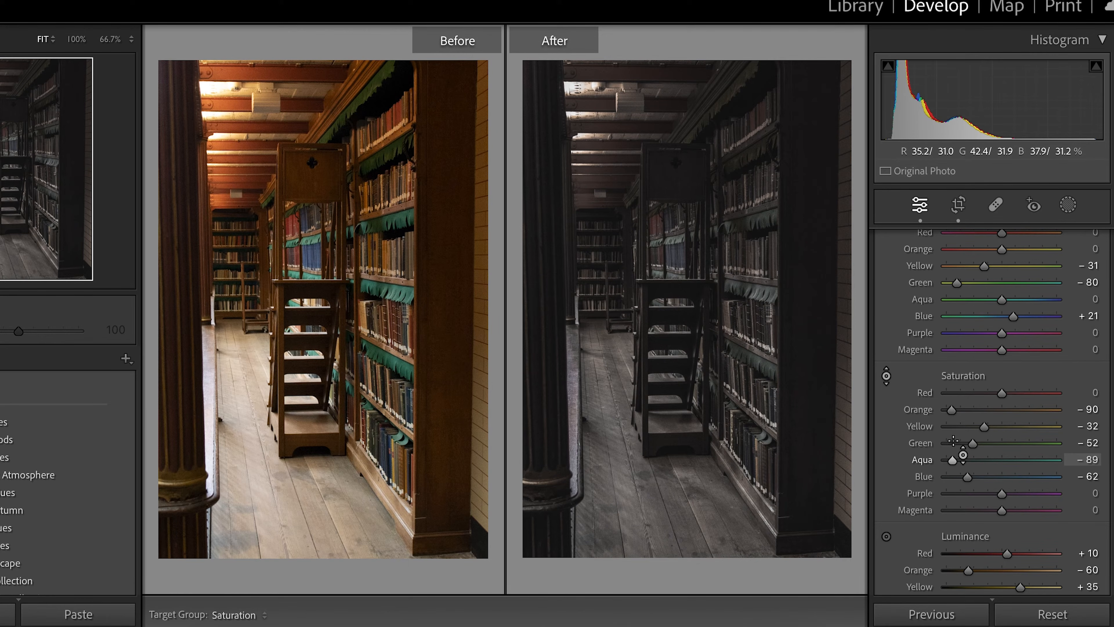
drag(952, 462, 968, 464)
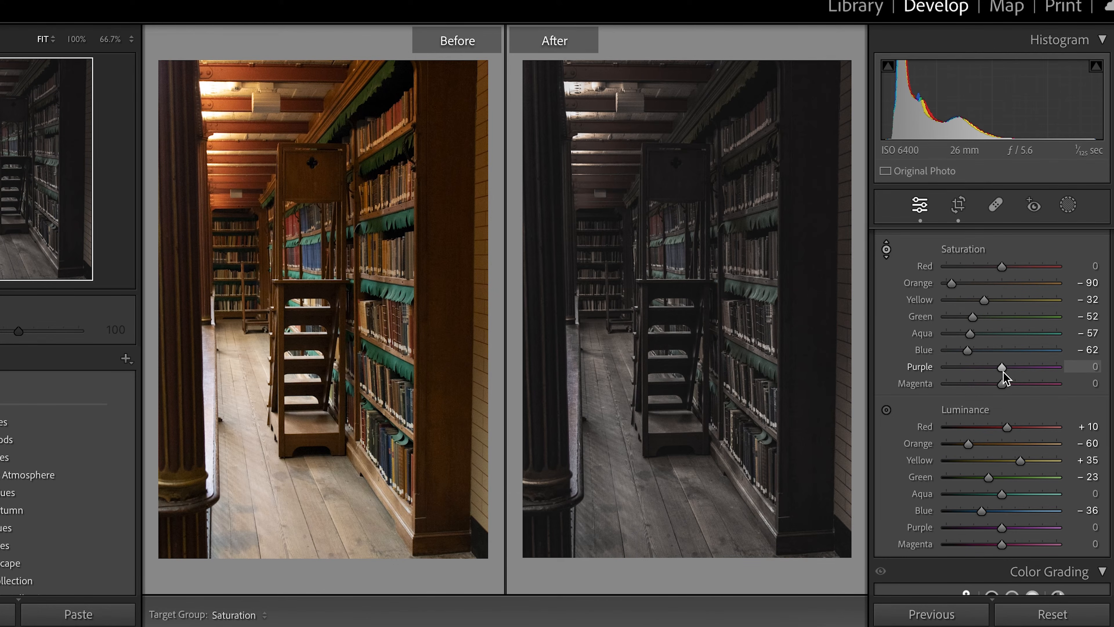
Set the Purple hue to −100, and the Purple and Magenta saturation to −100 each.
scroll(1002, 382, up, 5)
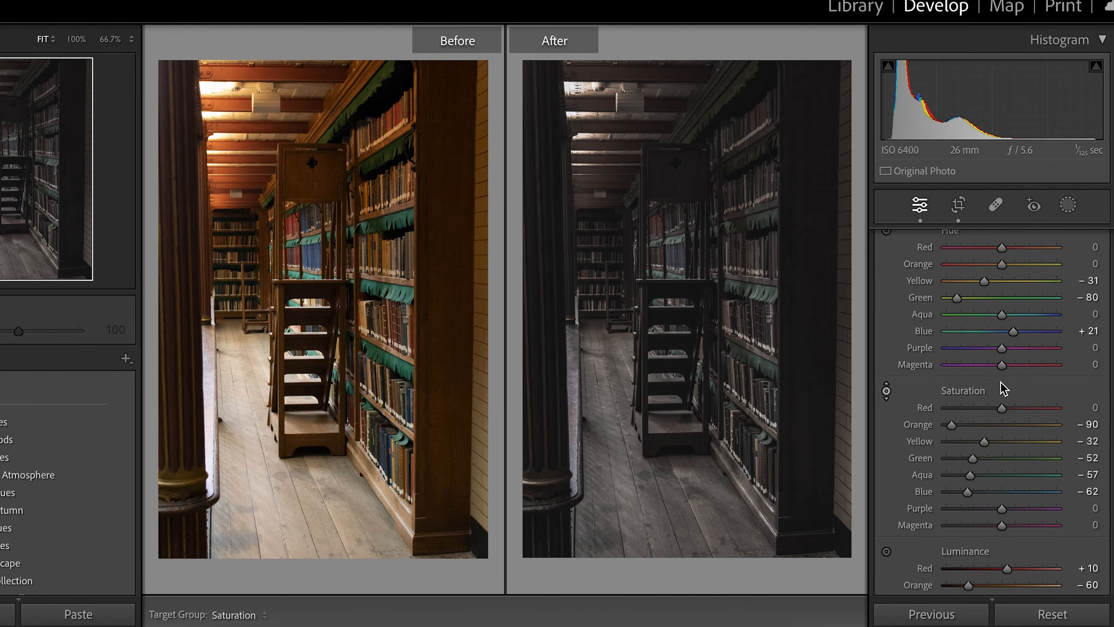
drag(1003, 349, 898, 351)
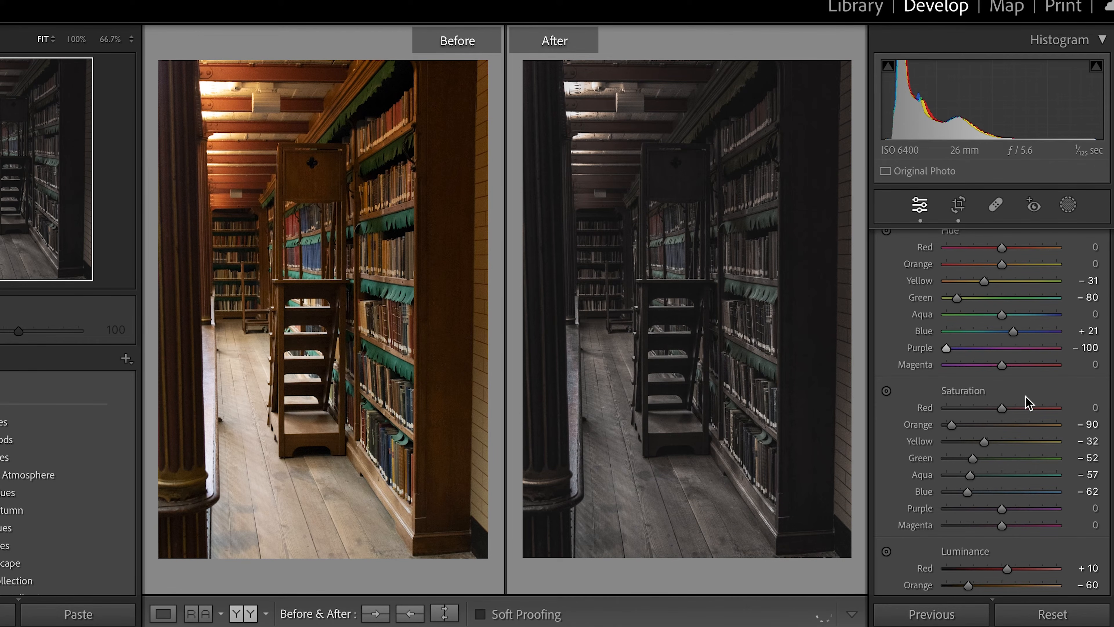
scroll(1026, 396, down, 5)
drag(1004, 422, 922, 422)
drag(1002, 439, 940, 438)
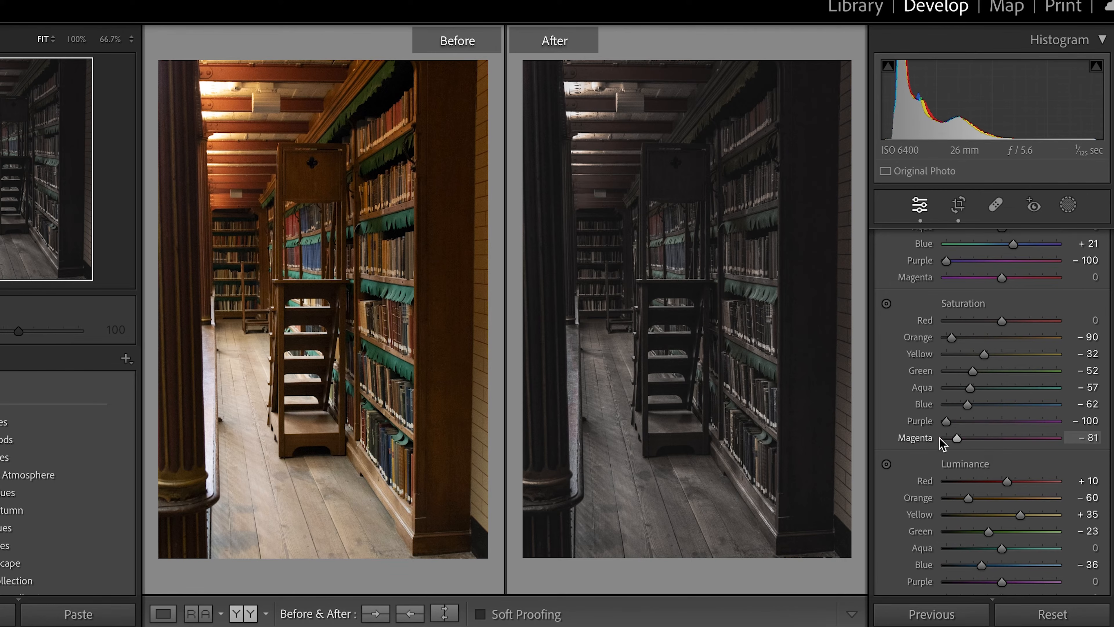
Switch the HSL adjustments off and on several times to review the complete colour changes, leaving them enabled.
scroll(1022, 464, up, 3)
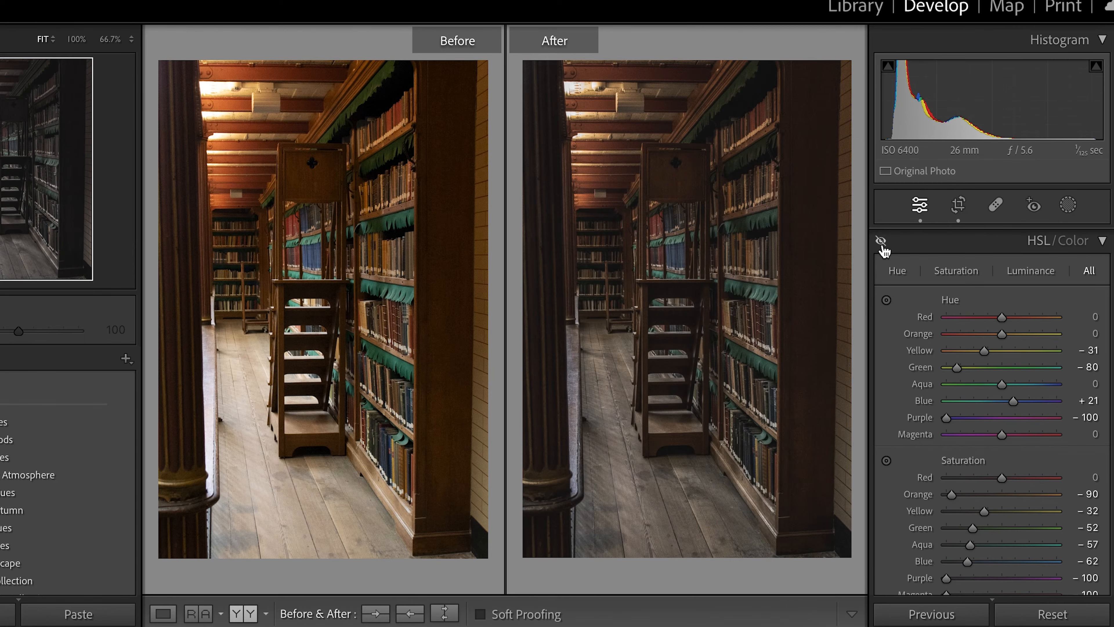
click(882, 241)
click(881, 242)
click(881, 242)
click(882, 241)
click(881, 242)
click(881, 241)
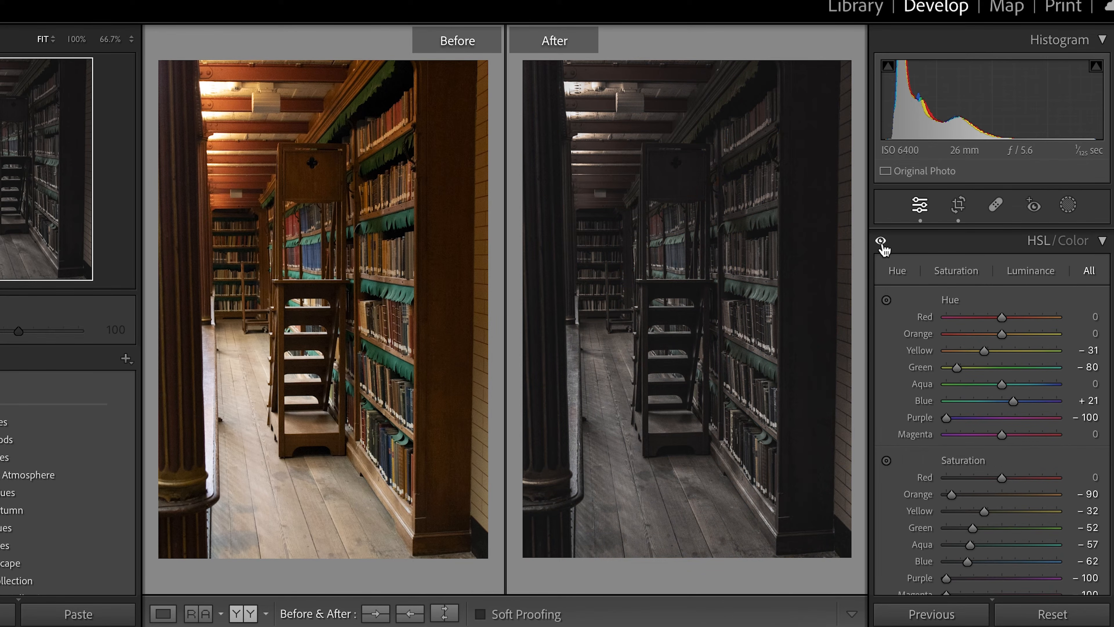
click(883, 245)
Set the overall Saturation in the Presence settings to −10.
scroll(996, 323, up, 3)
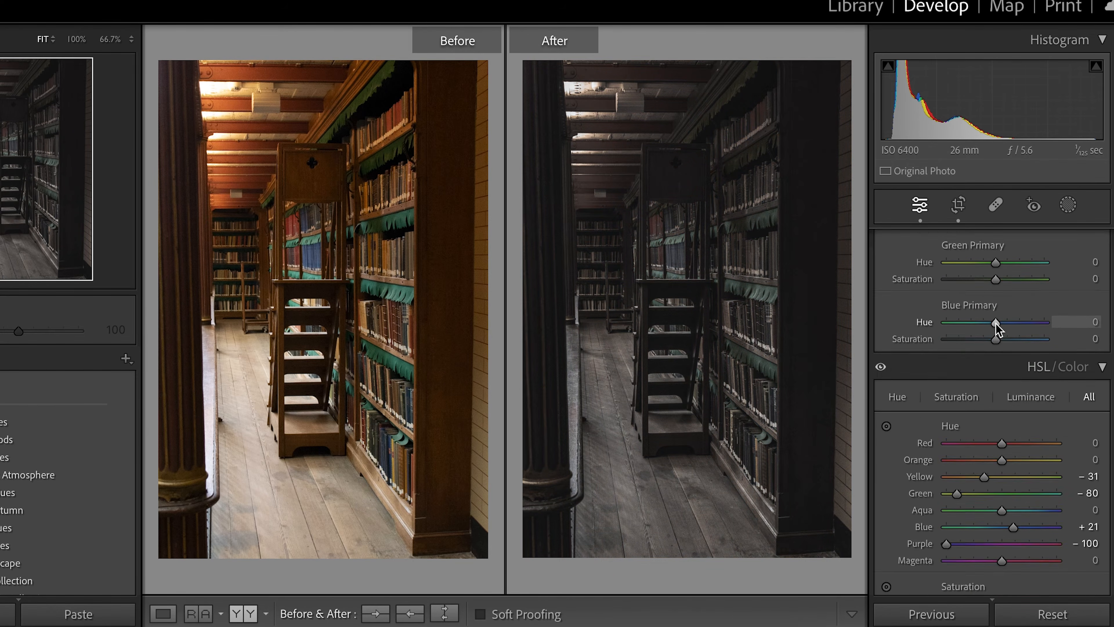
scroll(996, 323, up, 15)
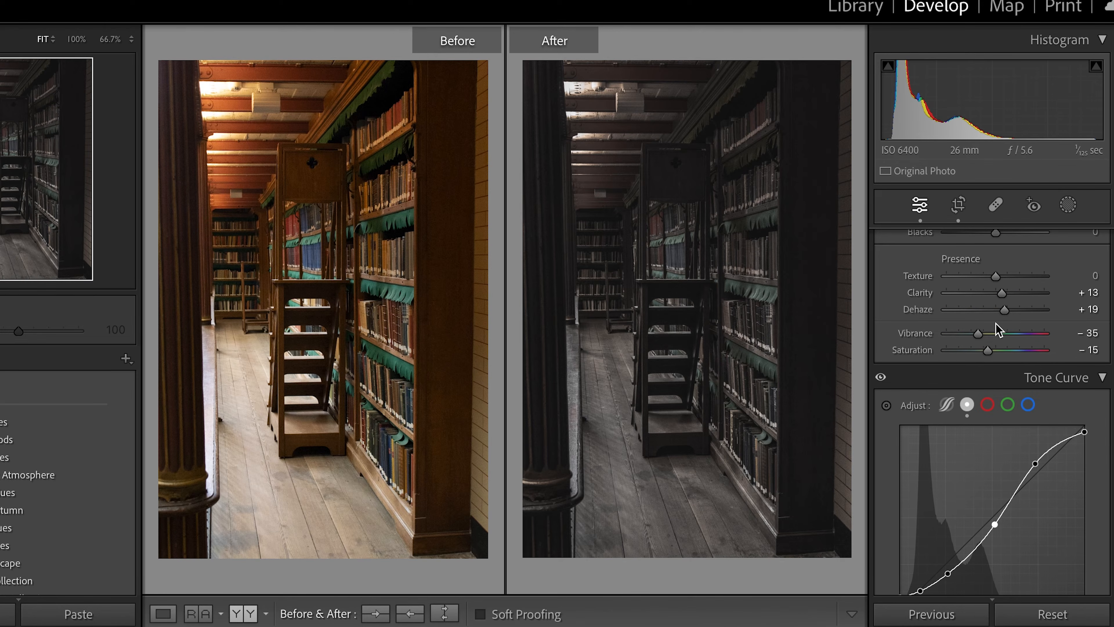
mouse_move(990, 352)
mouse_down()
mouse_move(1005, 353)
mouse_move(994, 359)
mouse_up()
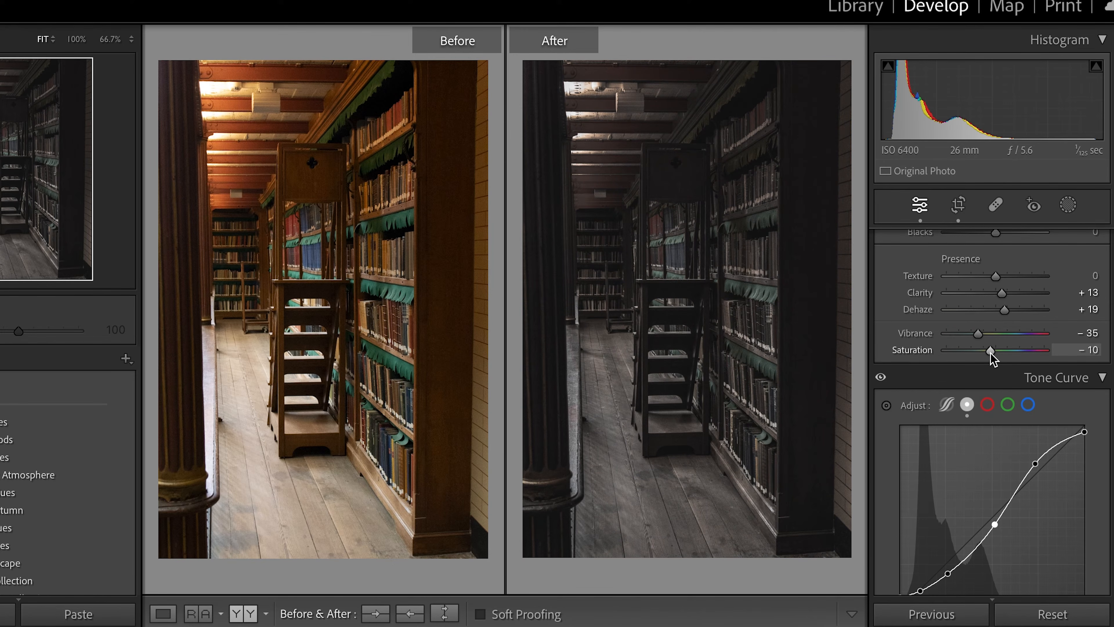
scroll(1009, 377, up, 1)
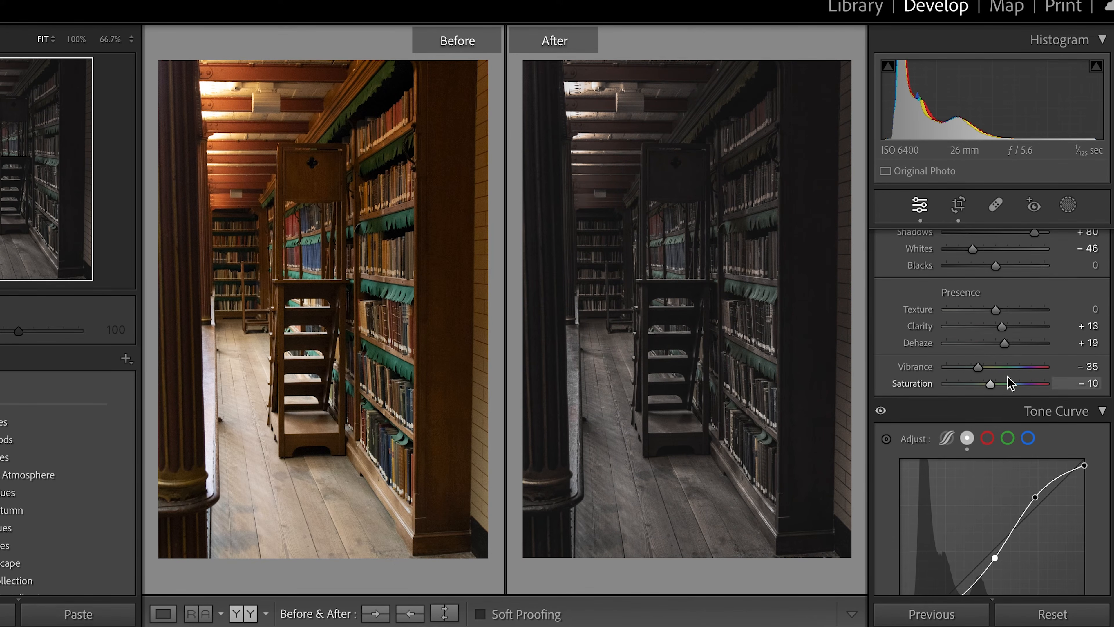
Try raising the tone curve's midtone point to 123/130, and lower it again to about its previous position.
scroll(1008, 377, down, 3)
scroll(1008, 378, up, 2)
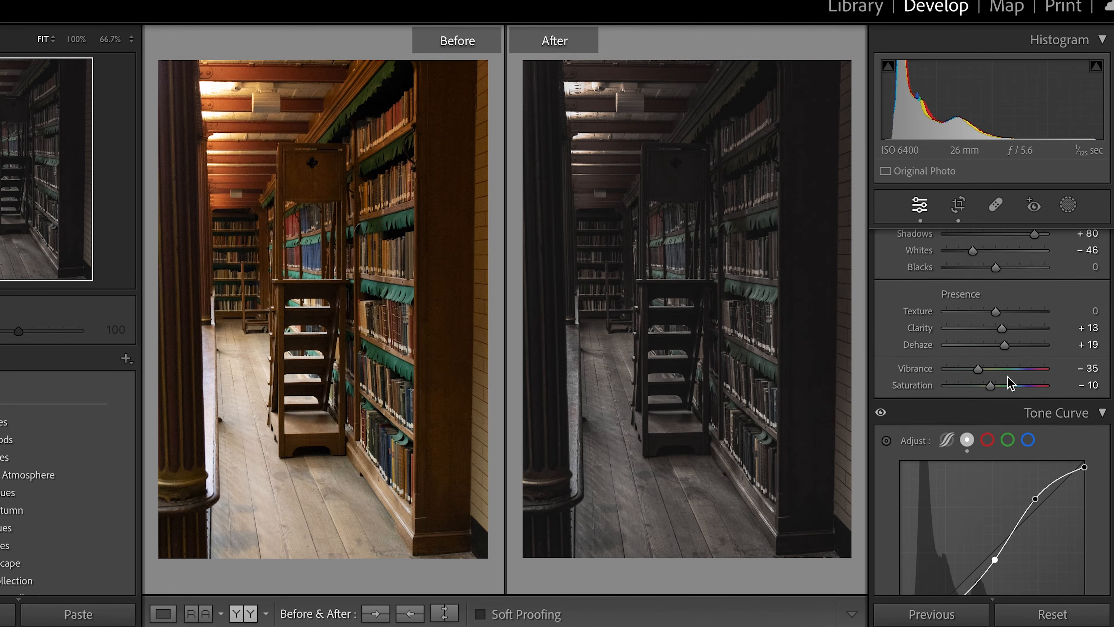
scroll(1008, 379, down, 3)
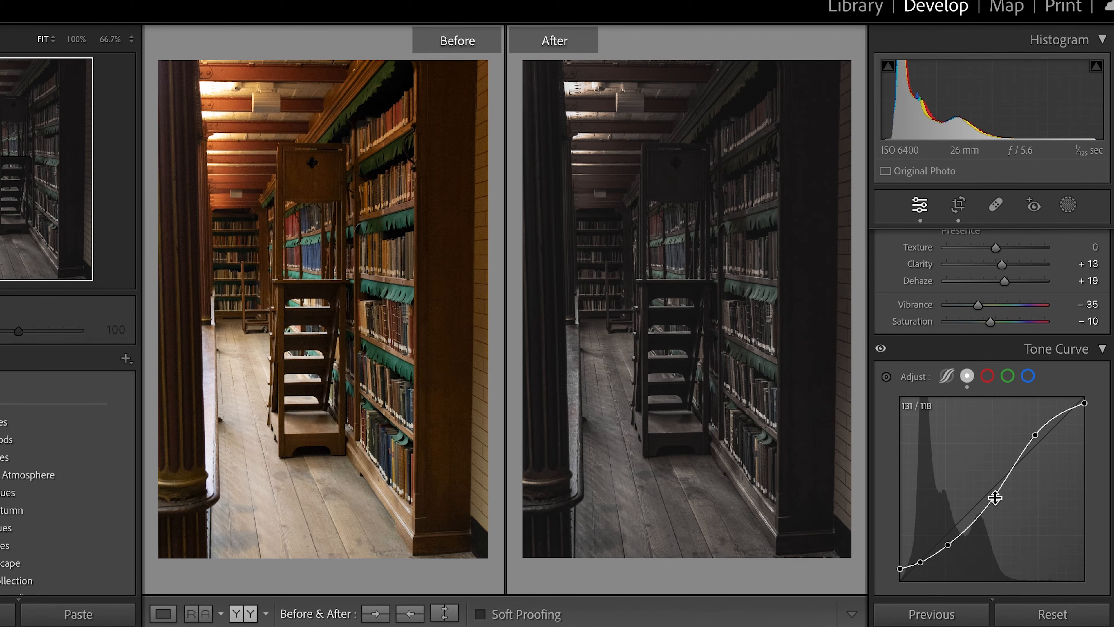
drag(995, 497, 989, 486)
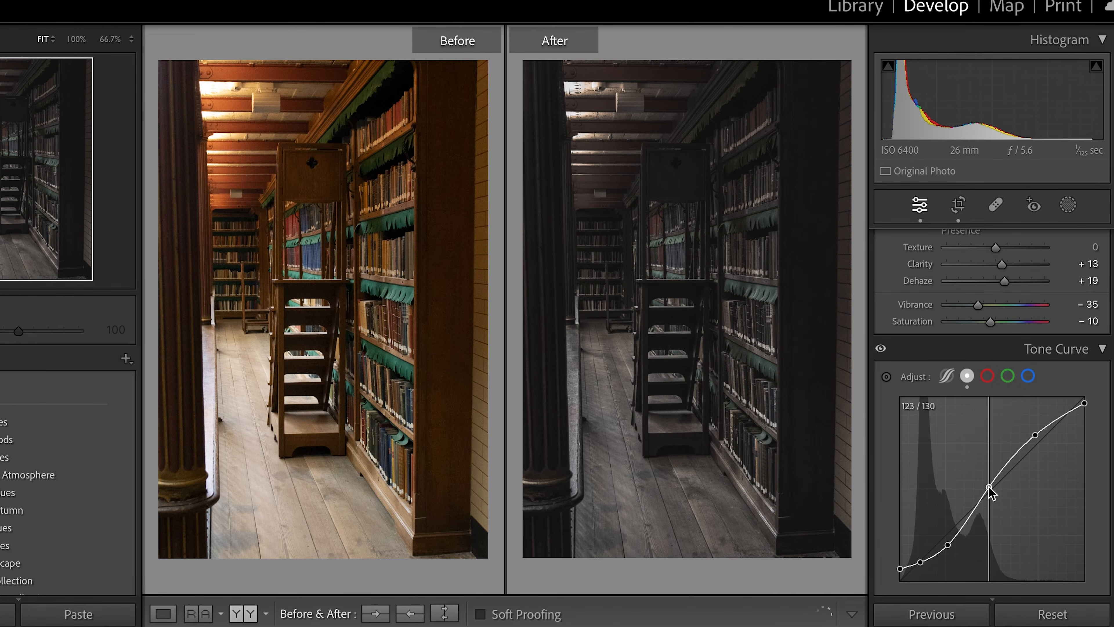
drag(989, 487, 994, 498)
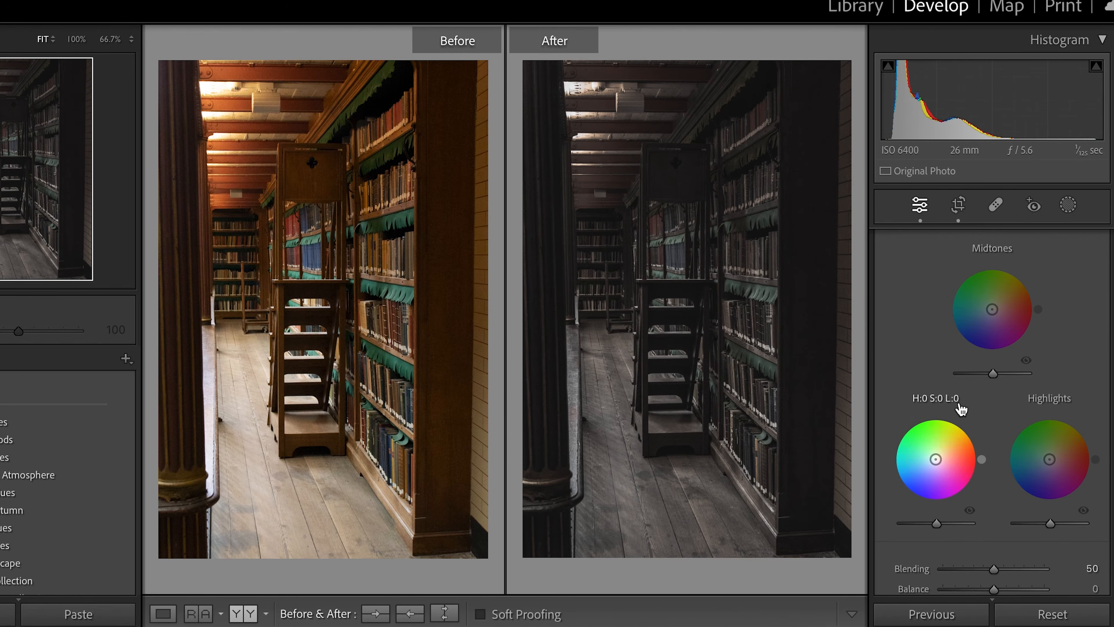
scroll(961, 409, up, 2)
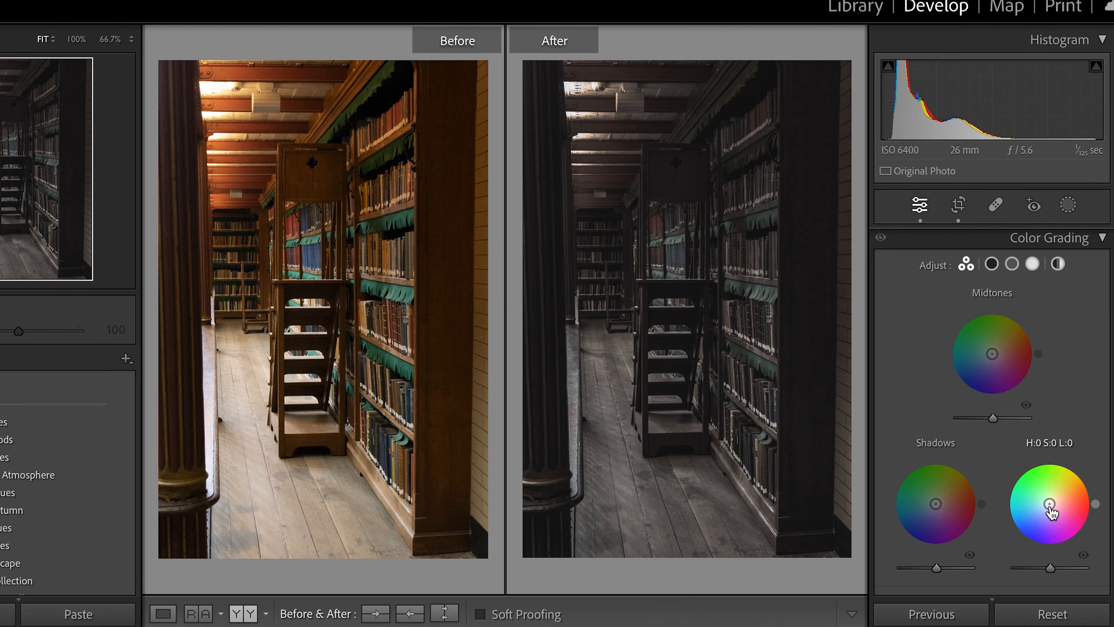
Tint the highlights in Color Grading with hue 32 and saturation 5, and raise the Blending amount.
drag(1050, 507, 1090, 482)
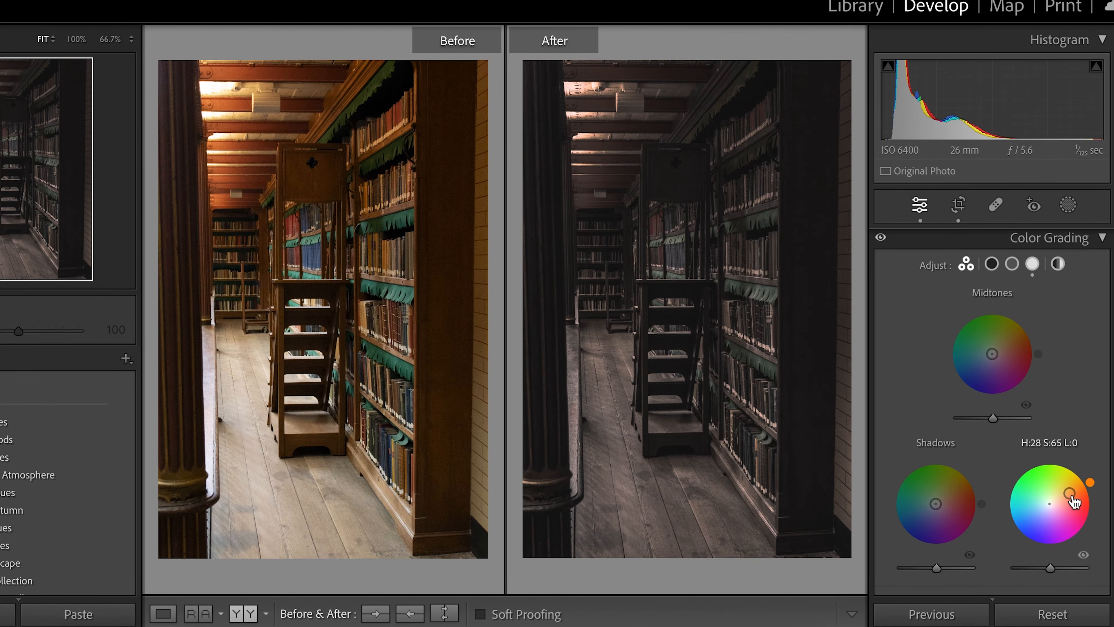
drag(1069, 493, 1089, 479)
drag(1070, 492, 1051, 504)
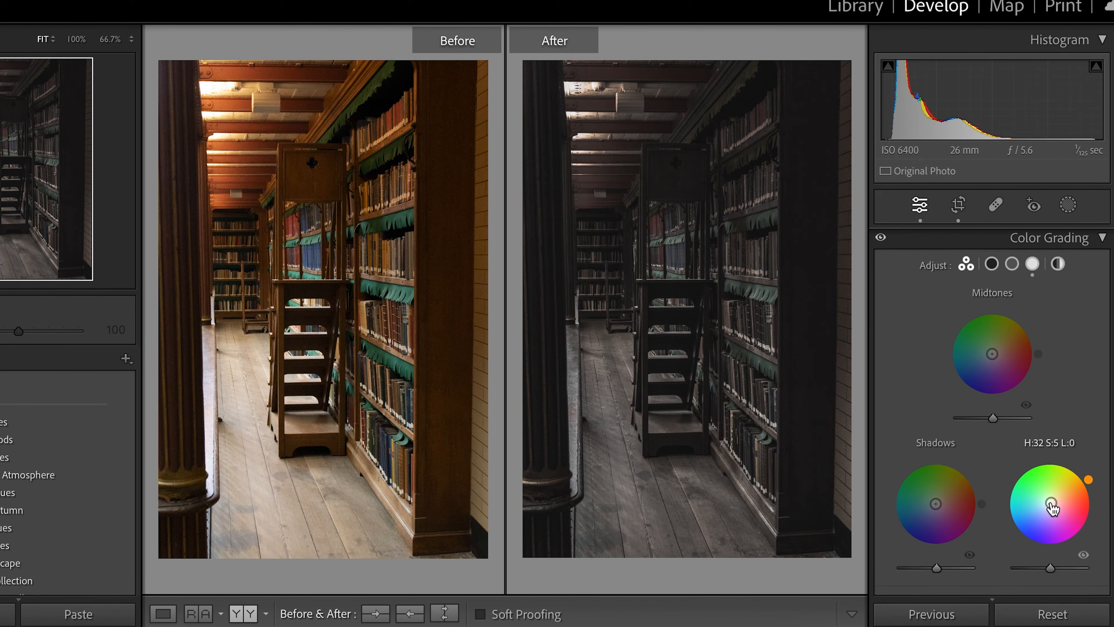
scroll(1092, 380, down, 3)
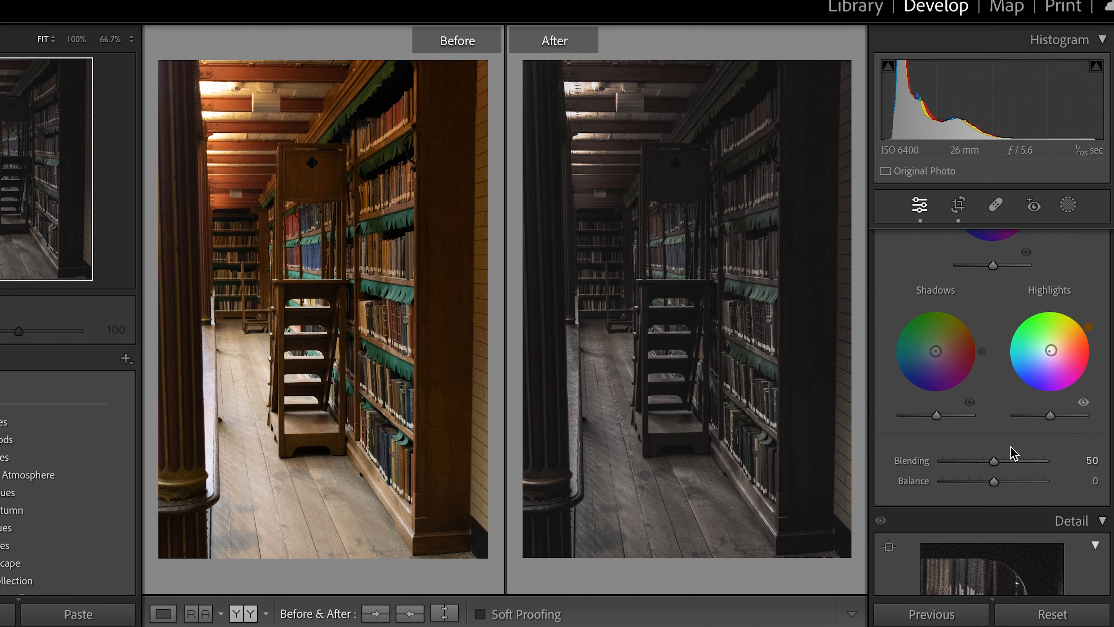
drag(994, 462, 1017, 463)
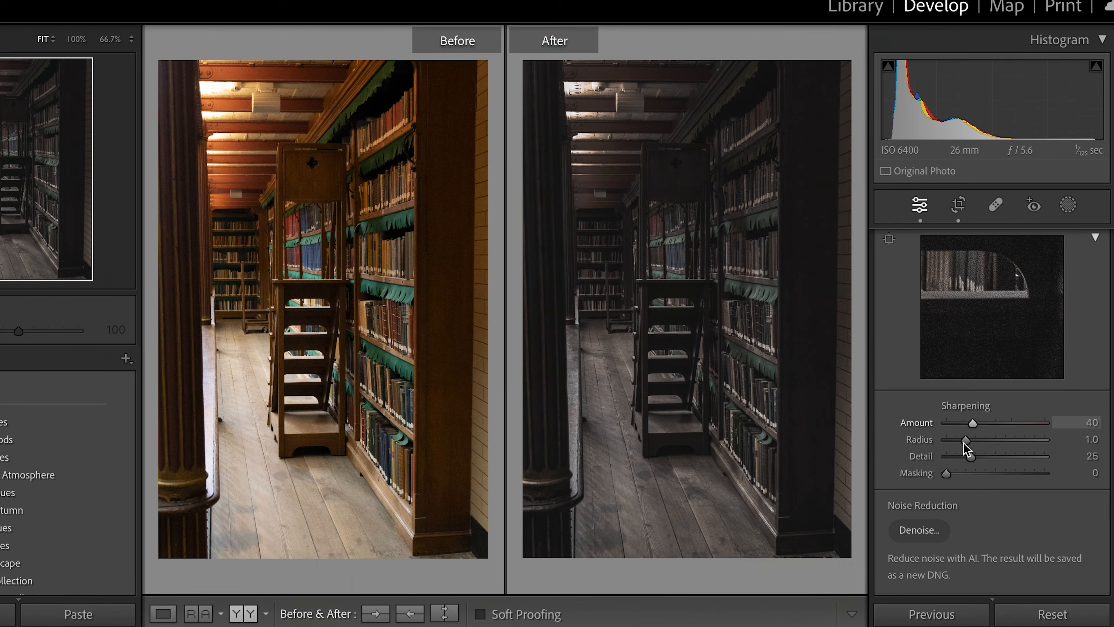
Set the sharpening Masking to 40 and Amount to 60, and the manual noise reduction Luminance to 20.
drag(946, 475, 986, 473)
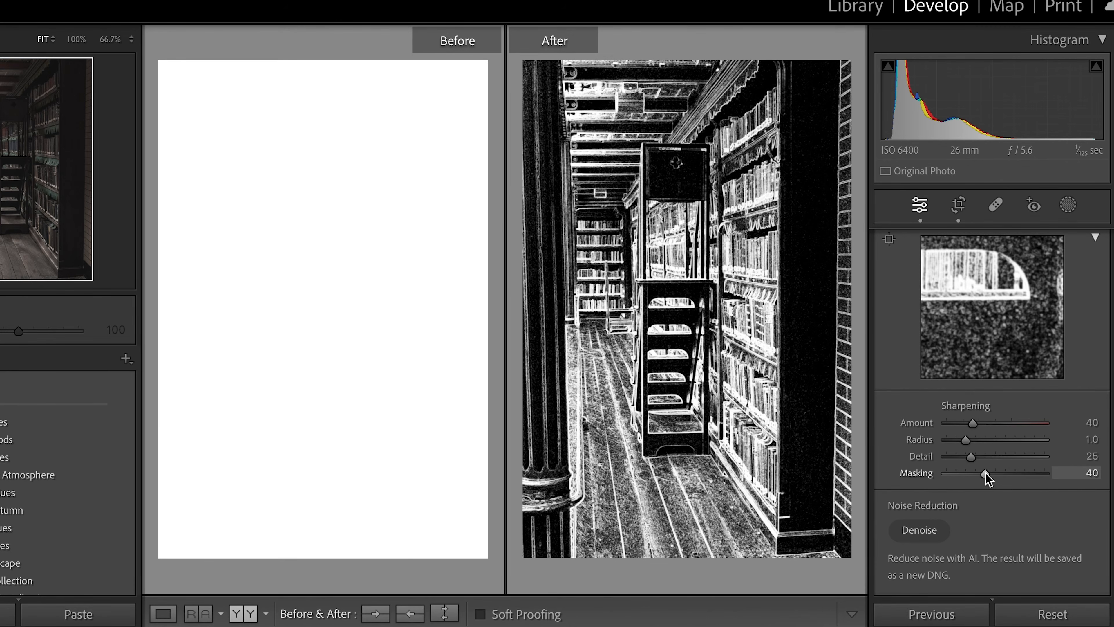
drag(975, 425, 988, 426)
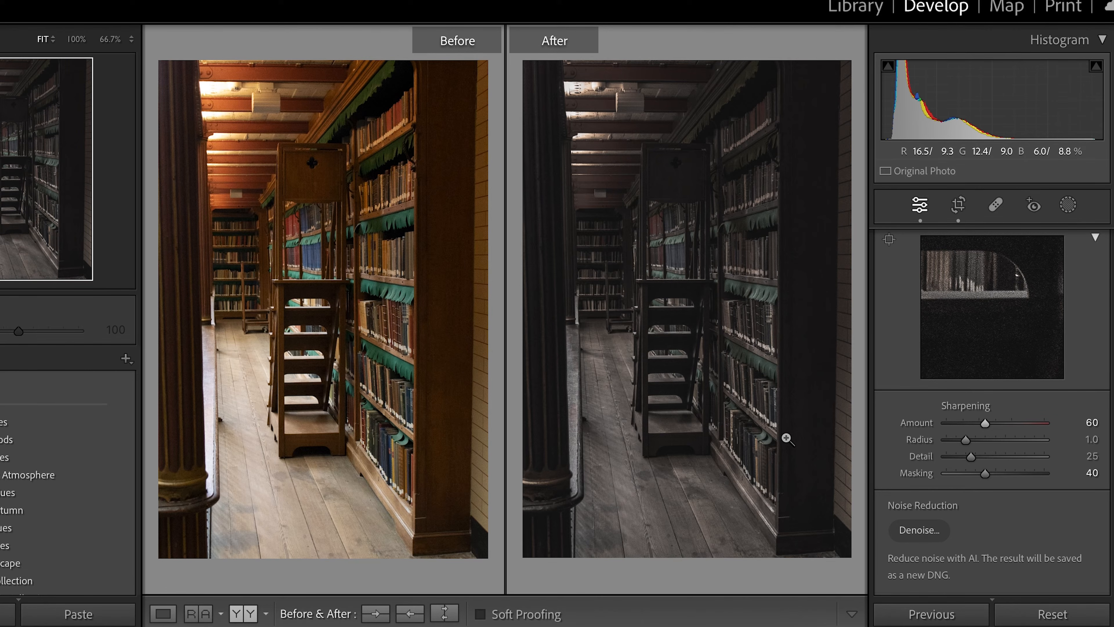
scroll(994, 448, down, 1)
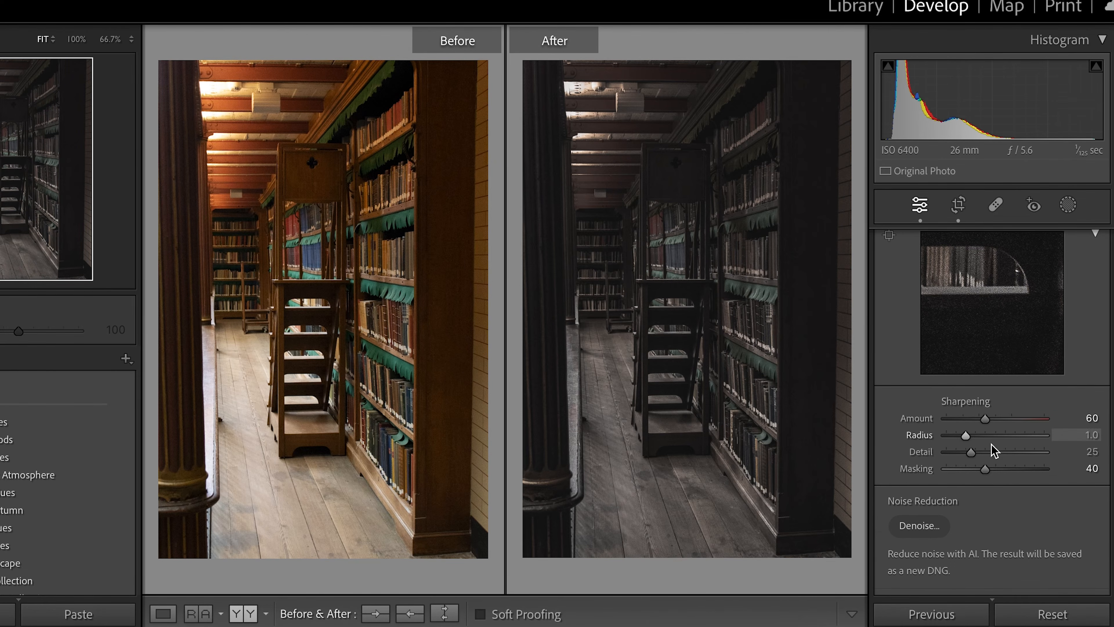
scroll(992, 444, down, 8)
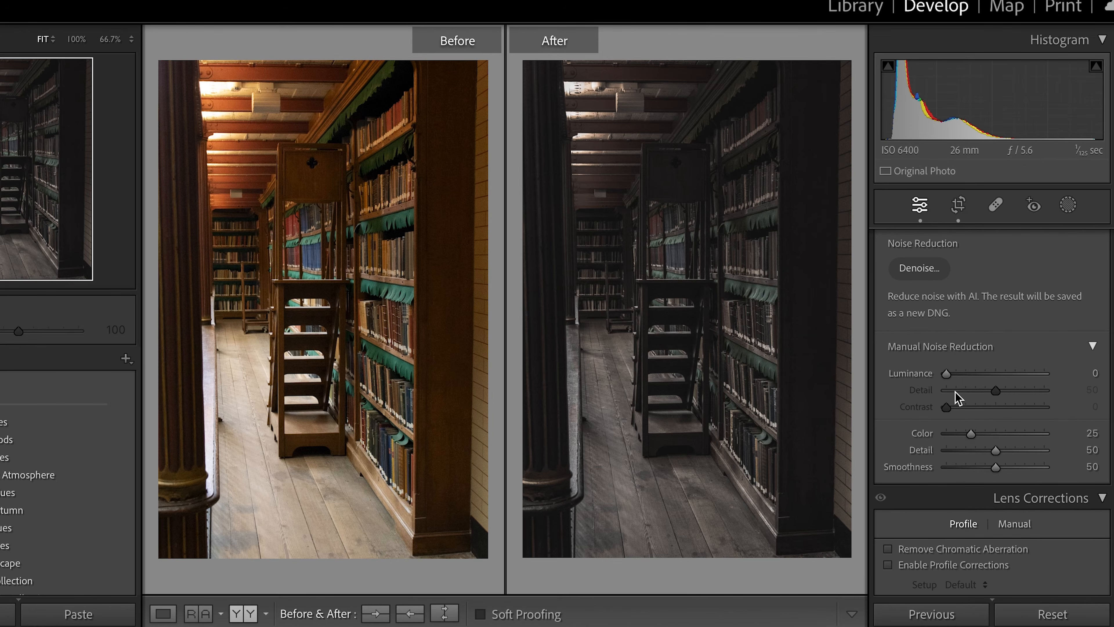
drag(949, 379, 969, 381)
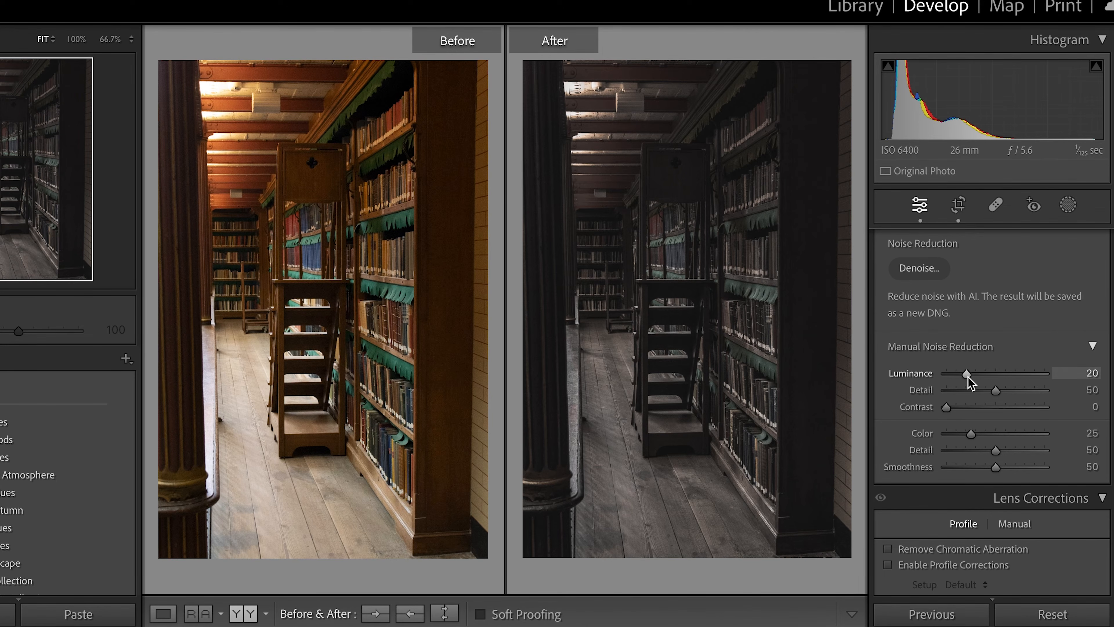
scroll(954, 340, up, 1)
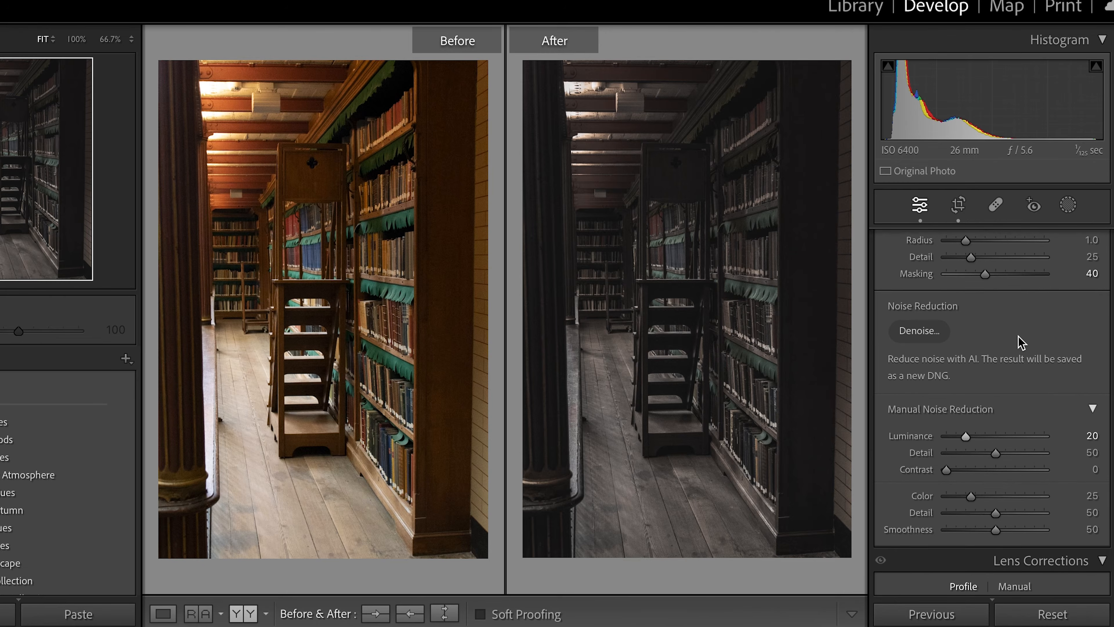
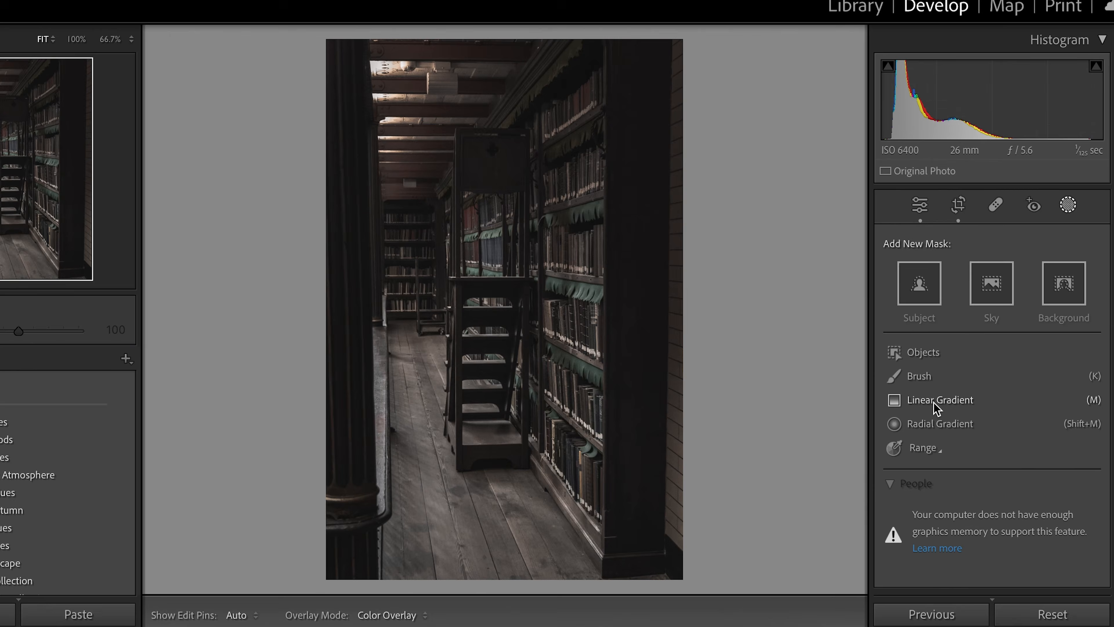
Add a linear gradient mask inward from the photo's right edge, with Exposure −0.72 and Contrast 6.
click(935, 403)
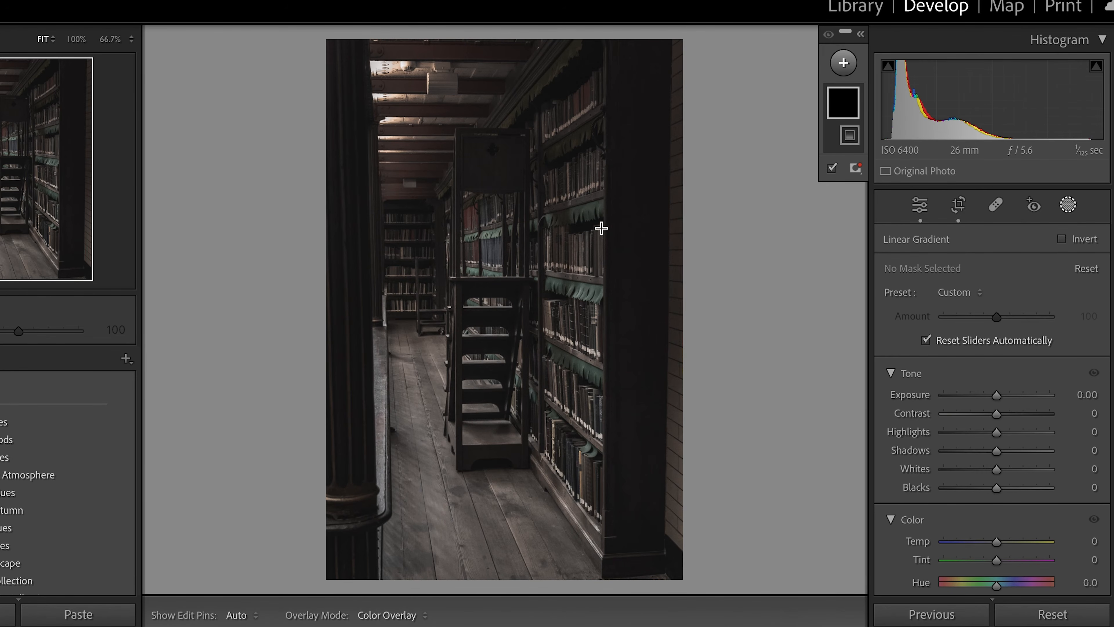
drag(680, 490, 542, 484)
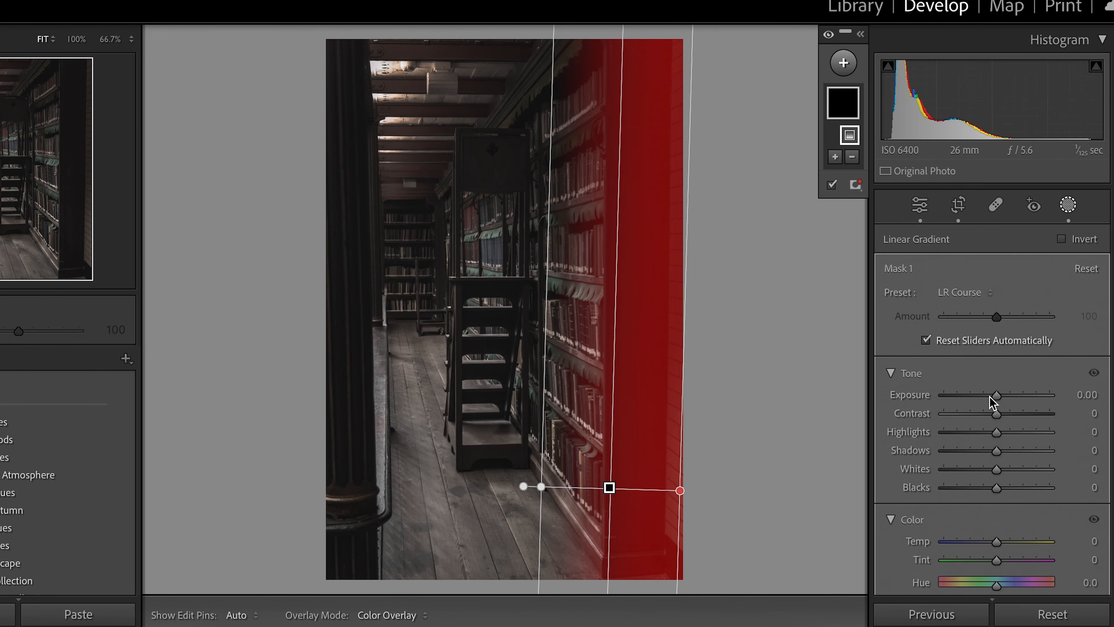
drag(993, 398, 986, 397)
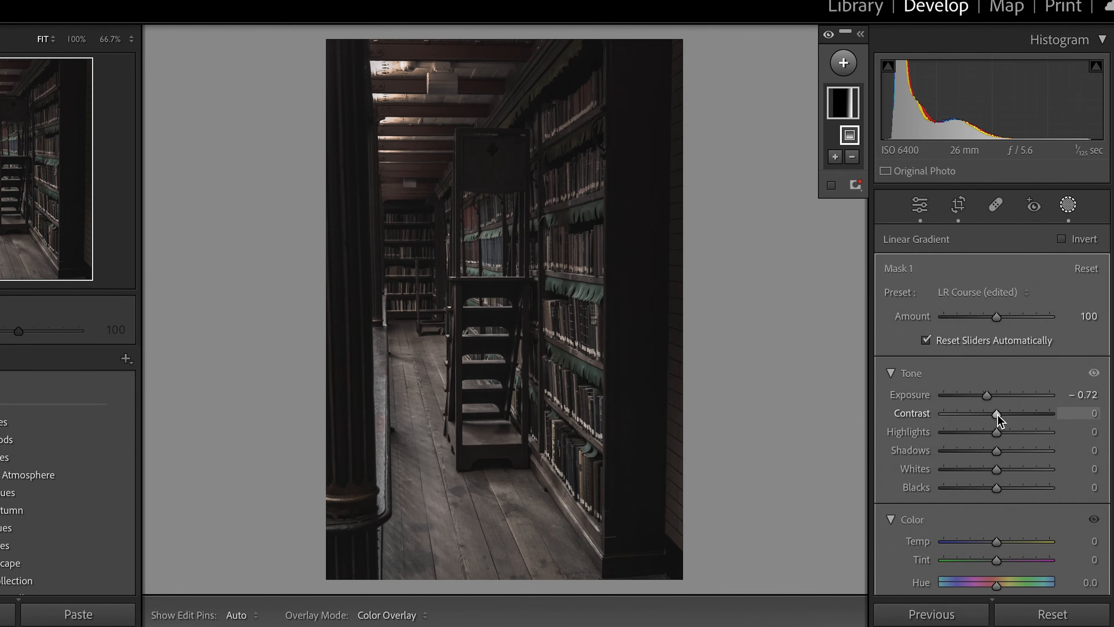
click(999, 415)
Add a second linear gradient mask inward from the column on the photo's left side, with Exposure −0.31 and Contrast 7.
click(844, 63)
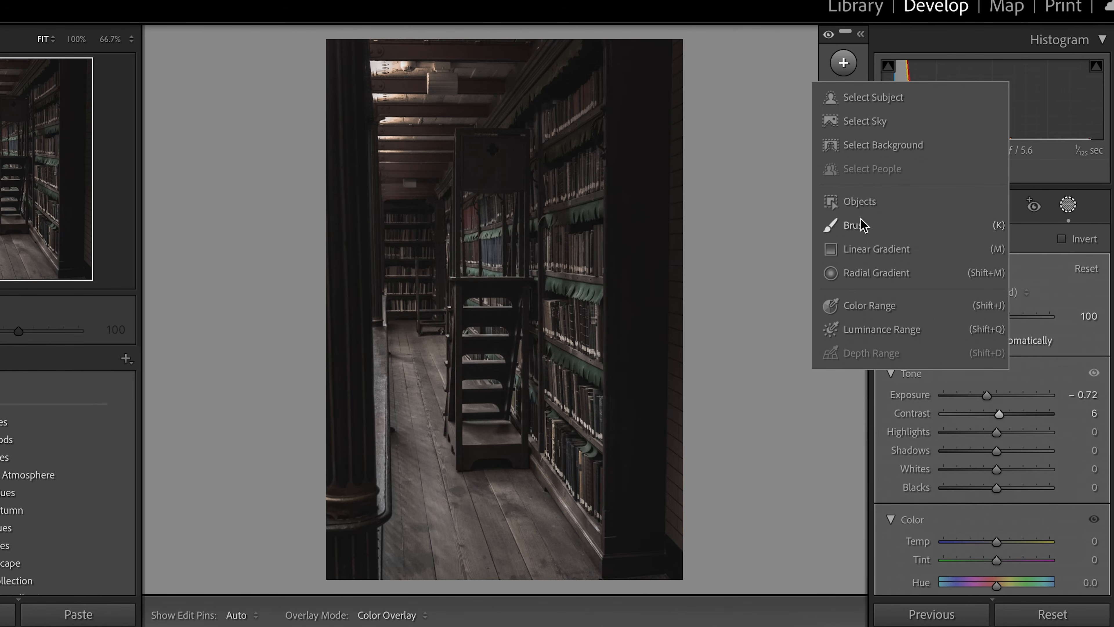
click(856, 253)
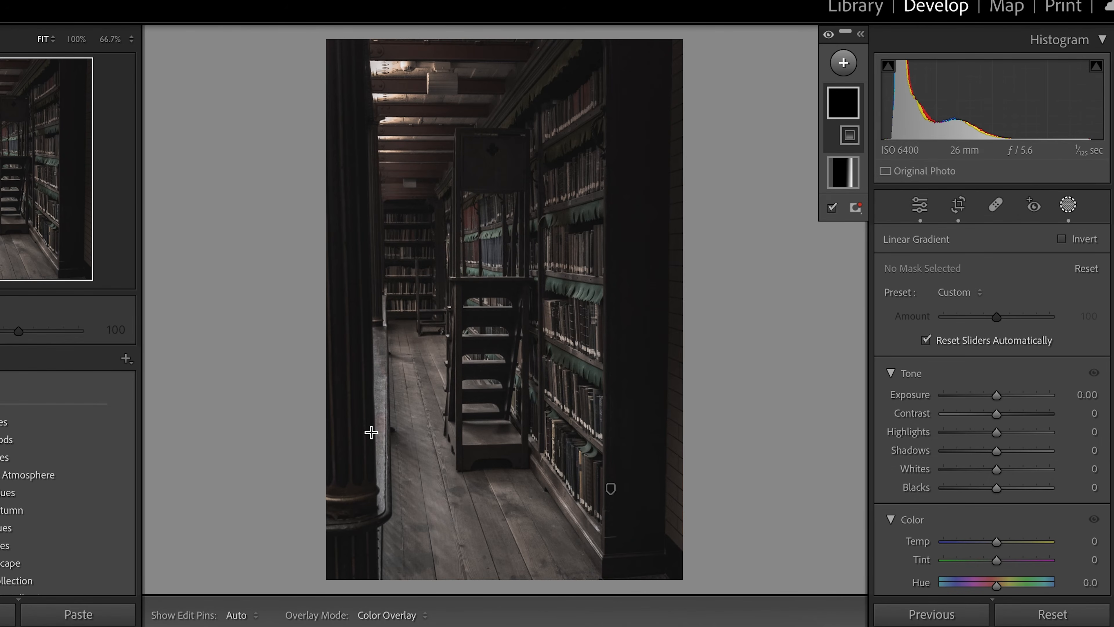
drag(359, 444, 445, 433)
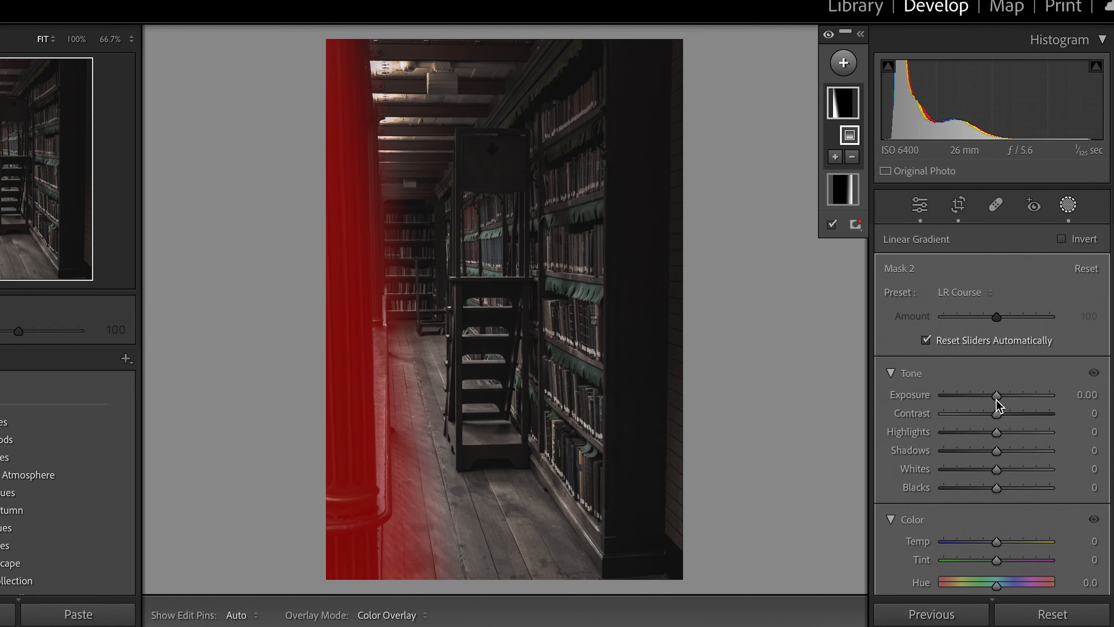
drag(998, 400, 1004, 417)
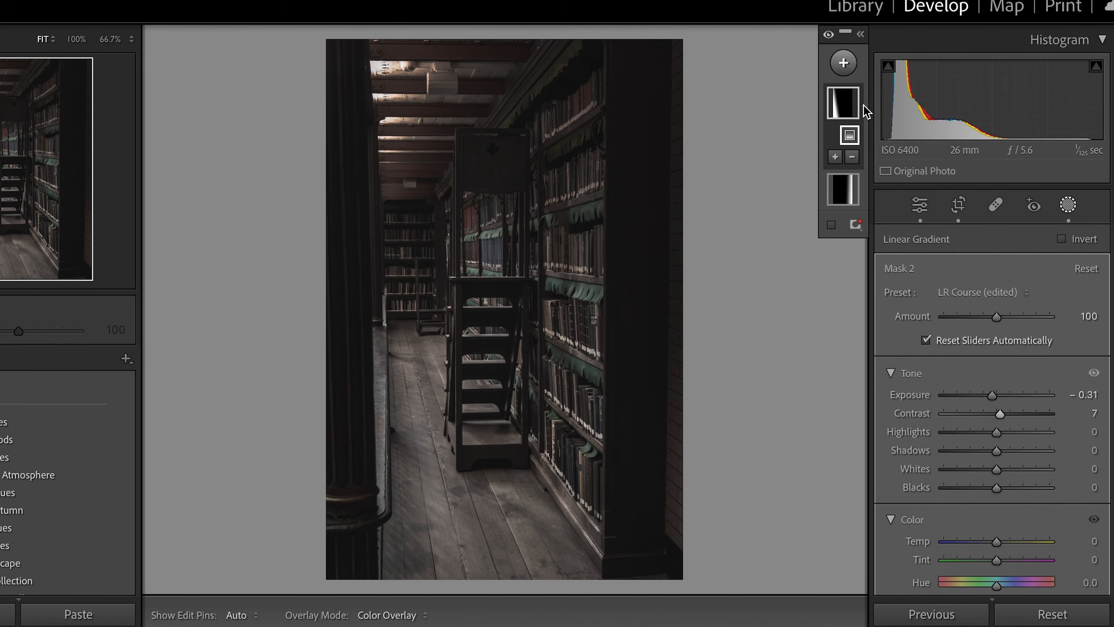
Create a brush mask with size 12 and Exposure 1.06, and paint it over the floor, ladder and bookshelves.
click(843, 63)
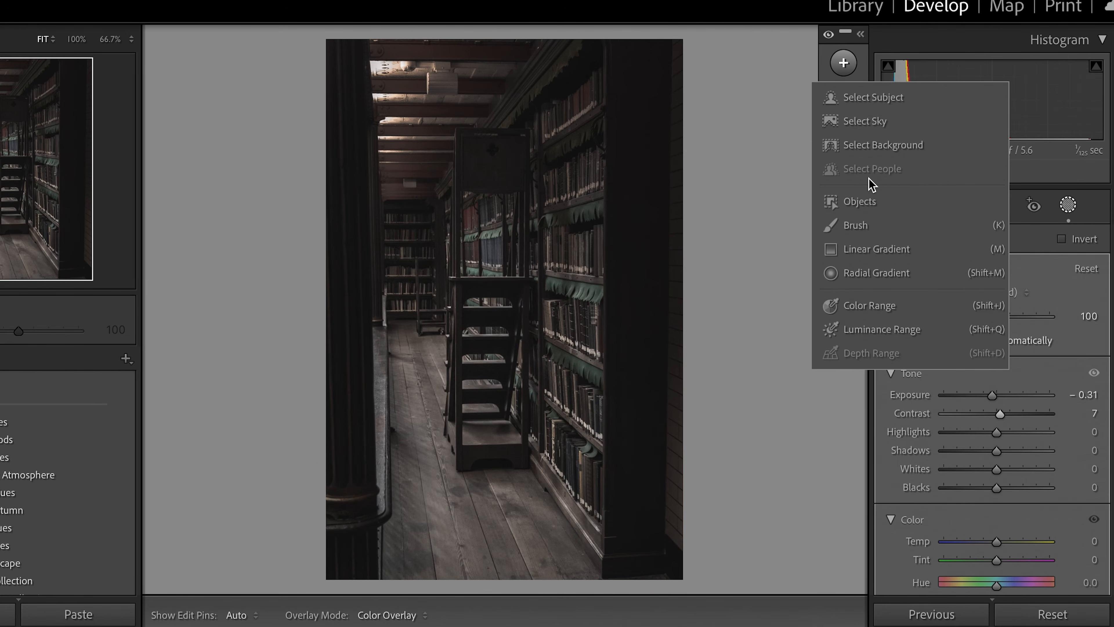
click(857, 231)
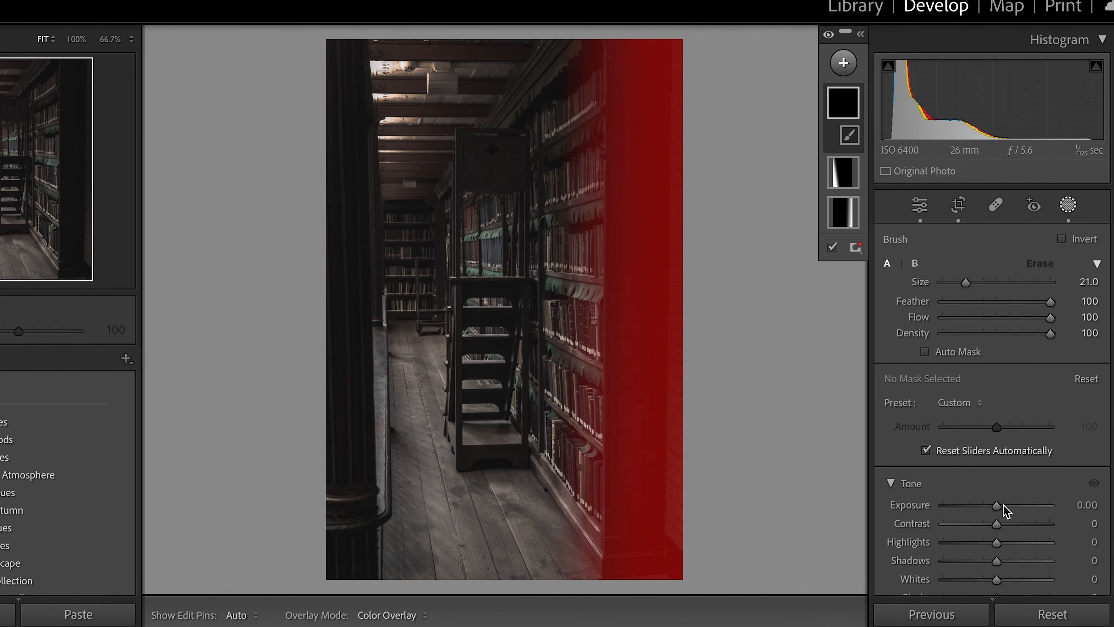
click(1011, 508)
scroll(423, 334, down, 8)
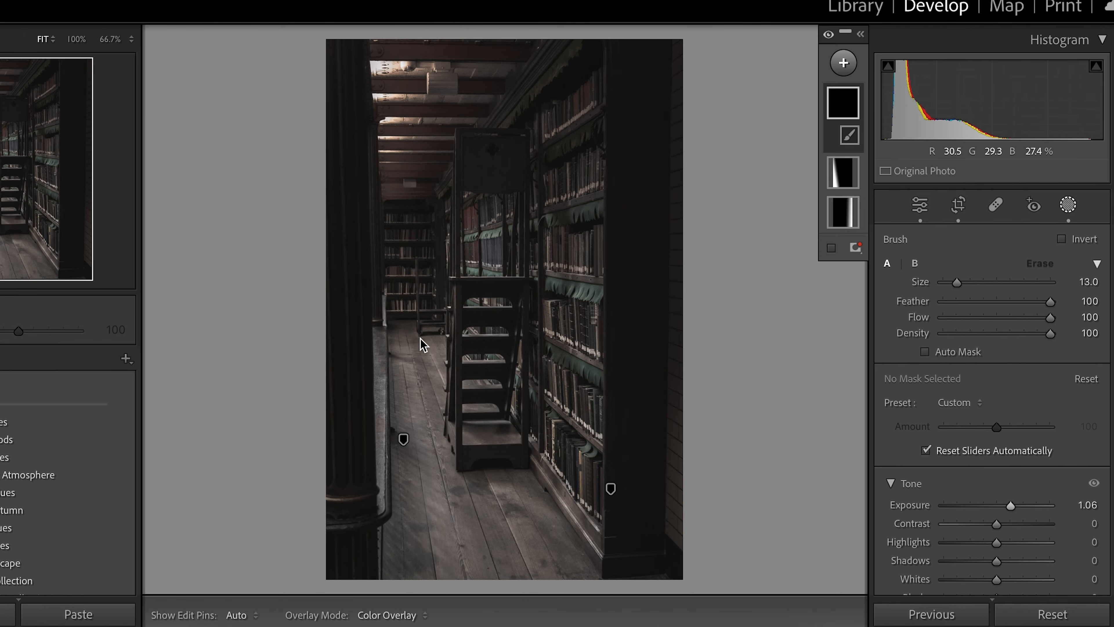
key(h)
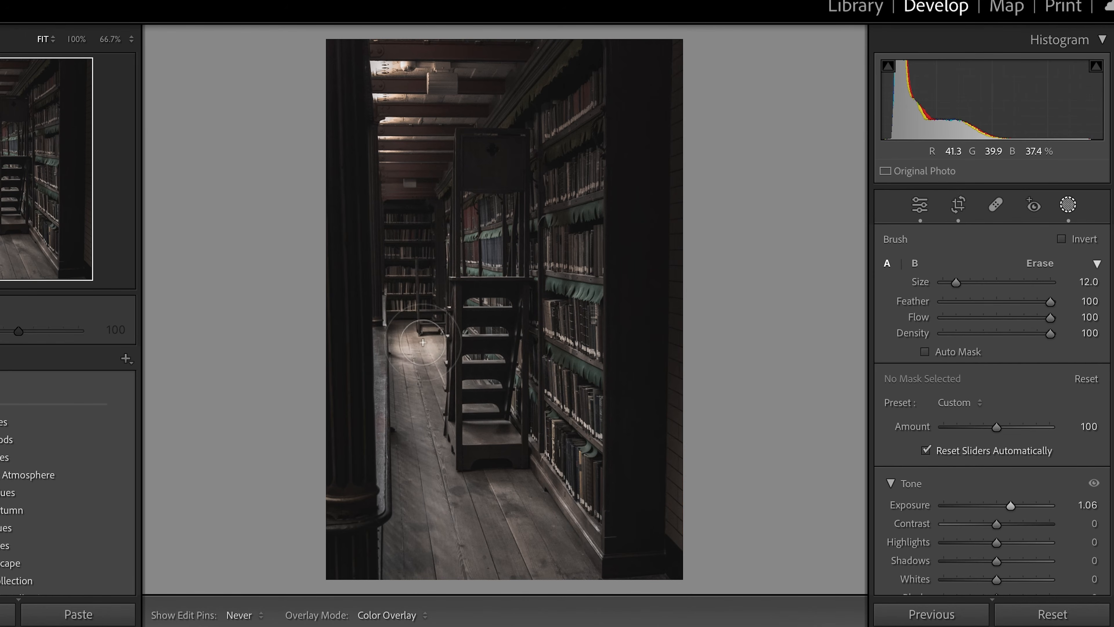
mouse_move(422, 365)
mouse_down()
mouse_move(440, 422)
mouse_move(412, 452)
mouse_move(406, 566)
mouse_move(456, 509)
mouse_move(483, 527)
mouse_move(526, 483)
mouse_move(441, 323)
mouse_move(562, 390)
mouse_move(478, 299)
mouse_move(487, 272)
mouse_move(550, 254)
mouse_move(476, 226)
mouse_move(555, 216)
mouse_move(504, 205)
mouse_up()
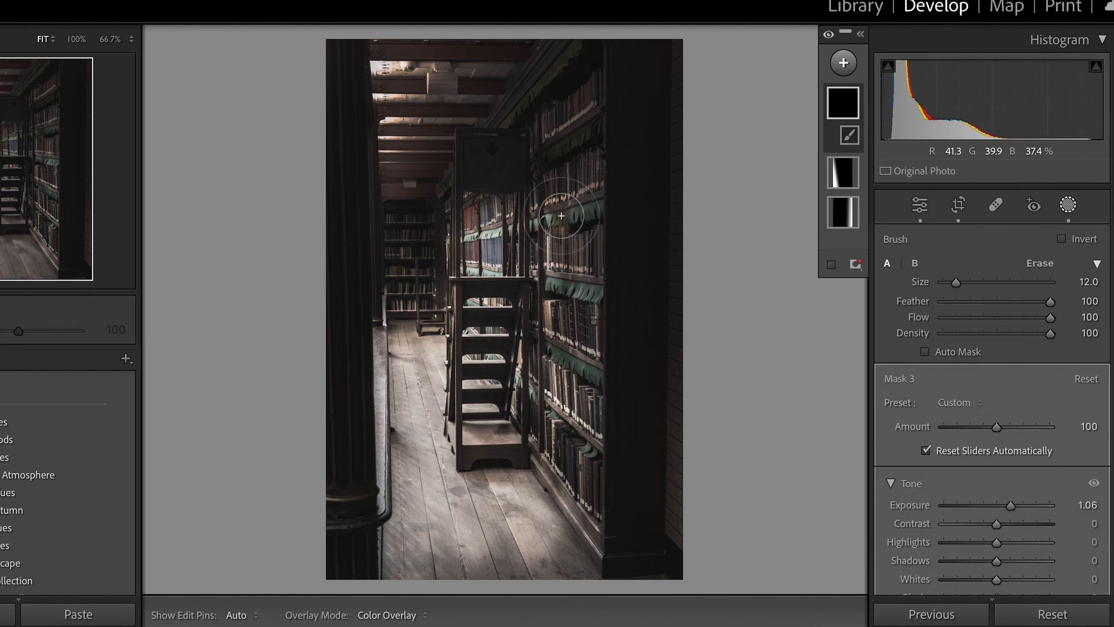
key(h)
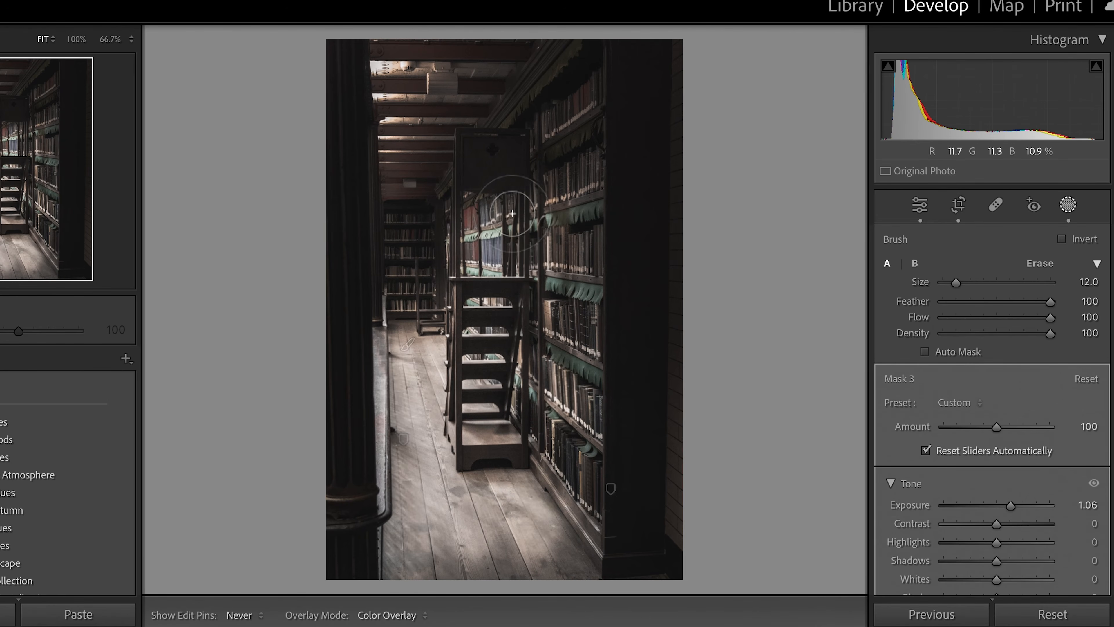
key(h)
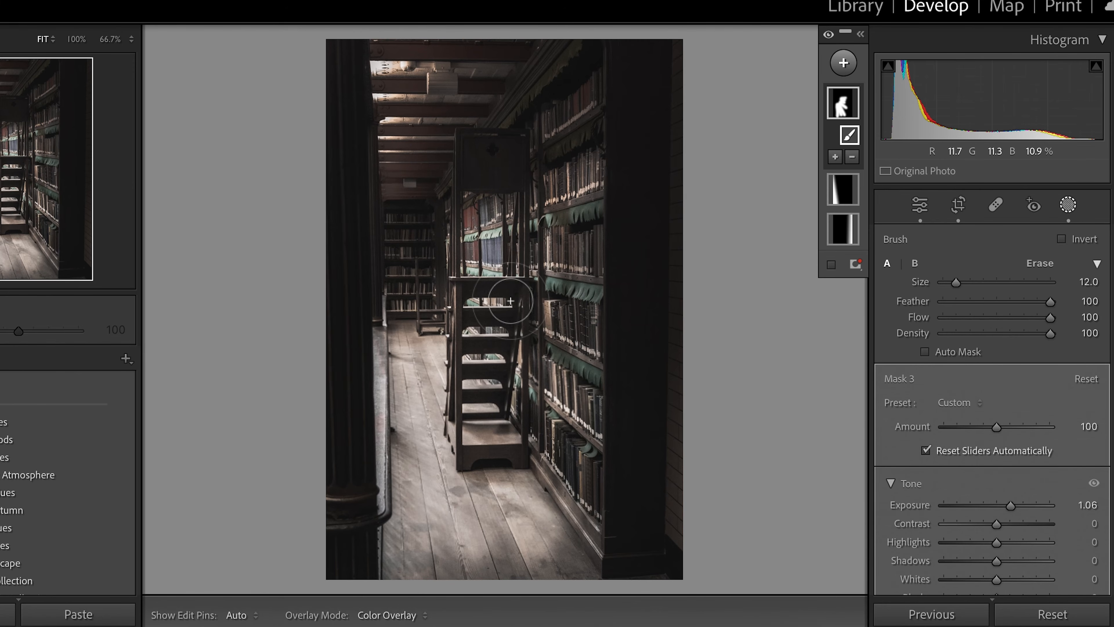
Set the floor and bookshelf brush mask to Exposure 0.24, Highlights 9 and Whites 3.
drag(1015, 506, 1002, 508)
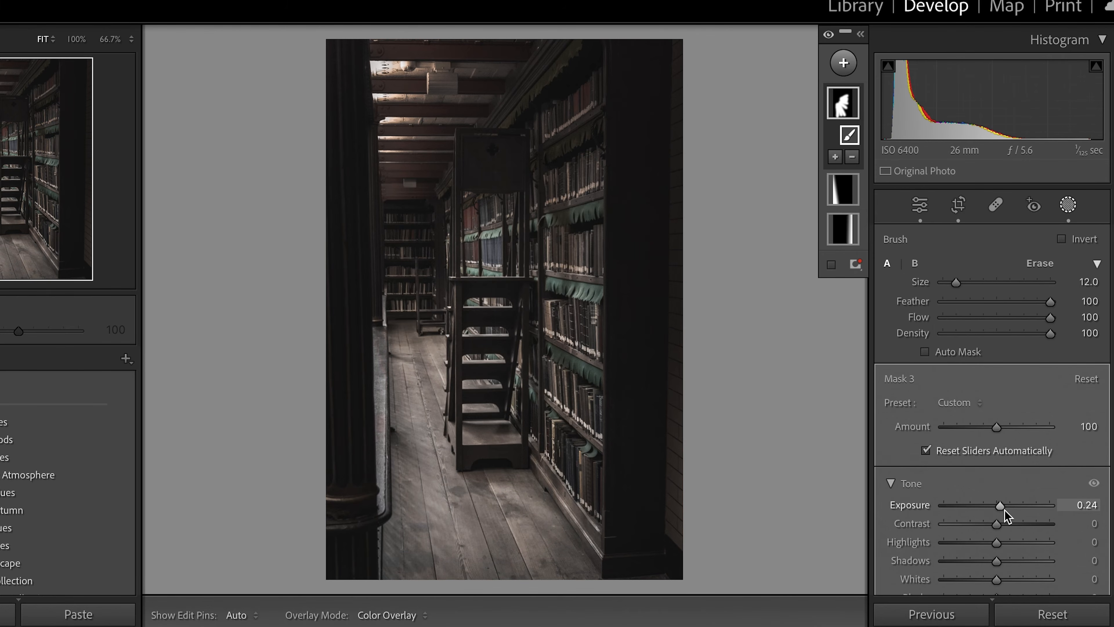
drag(999, 545, 1002, 582)
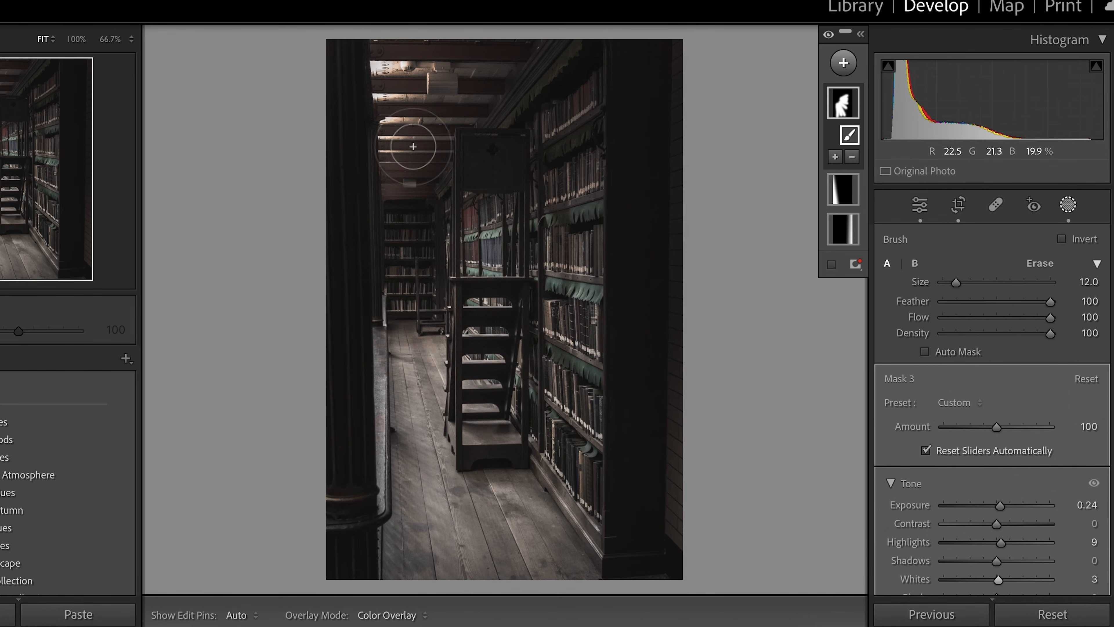
key(h)
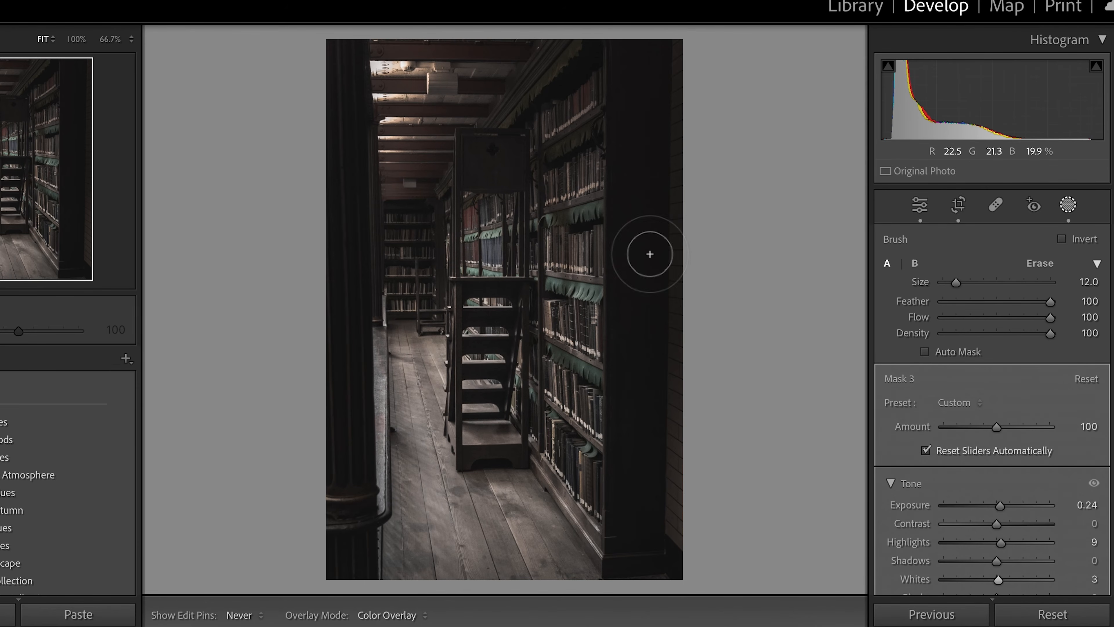
key(h)
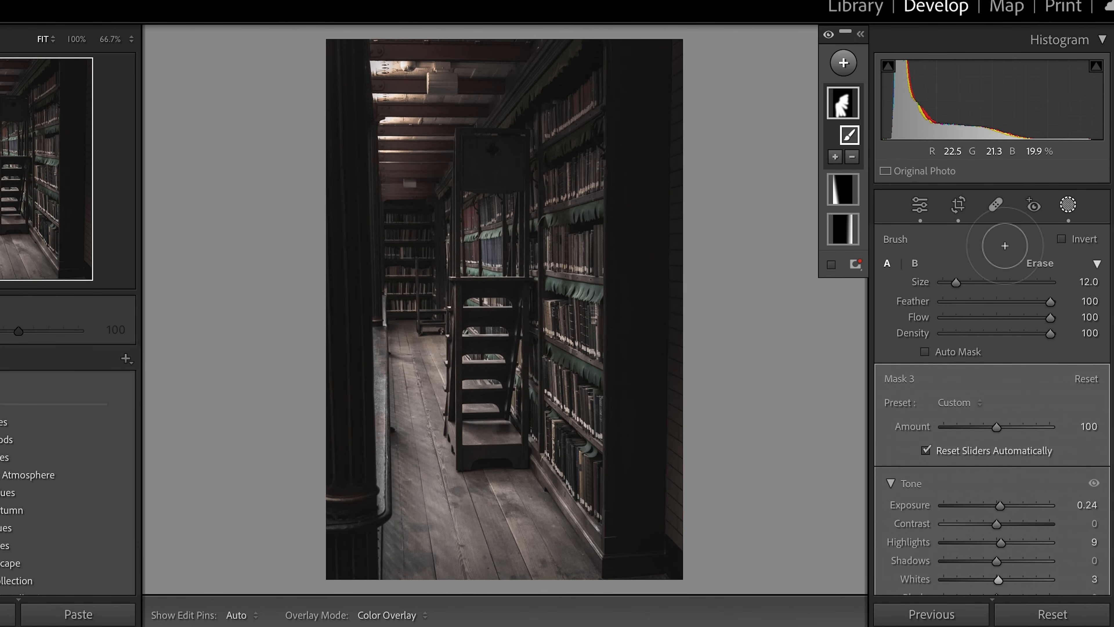
Create a brush mask with Exposure −1.05, and paint it over the dark top edge, far end and base of the bookshelves.
click(844, 66)
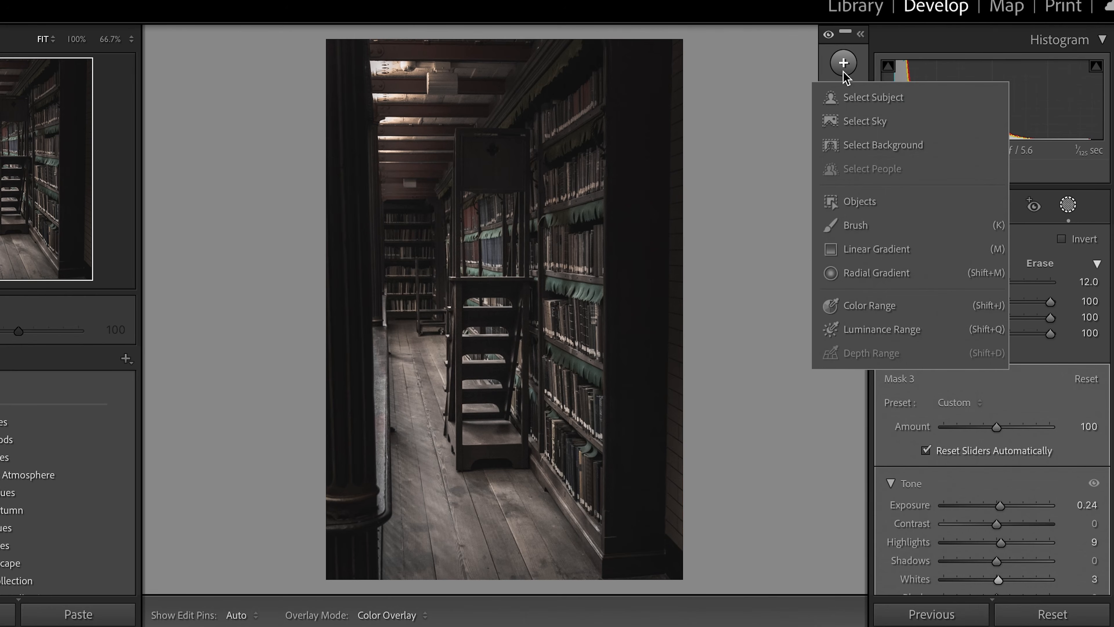
click(856, 225)
drag(987, 501, 983, 506)
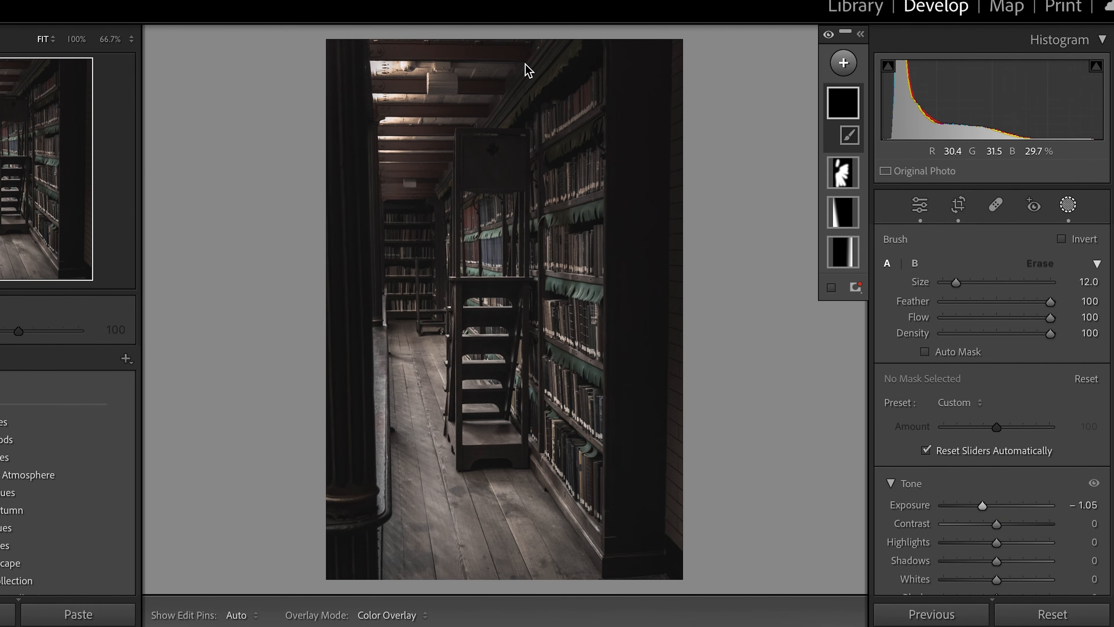
key(h)
mouse_move(550, 63)
mouse_down()
mouse_move(456, 138)
mouse_move(541, 58)
mouse_up()
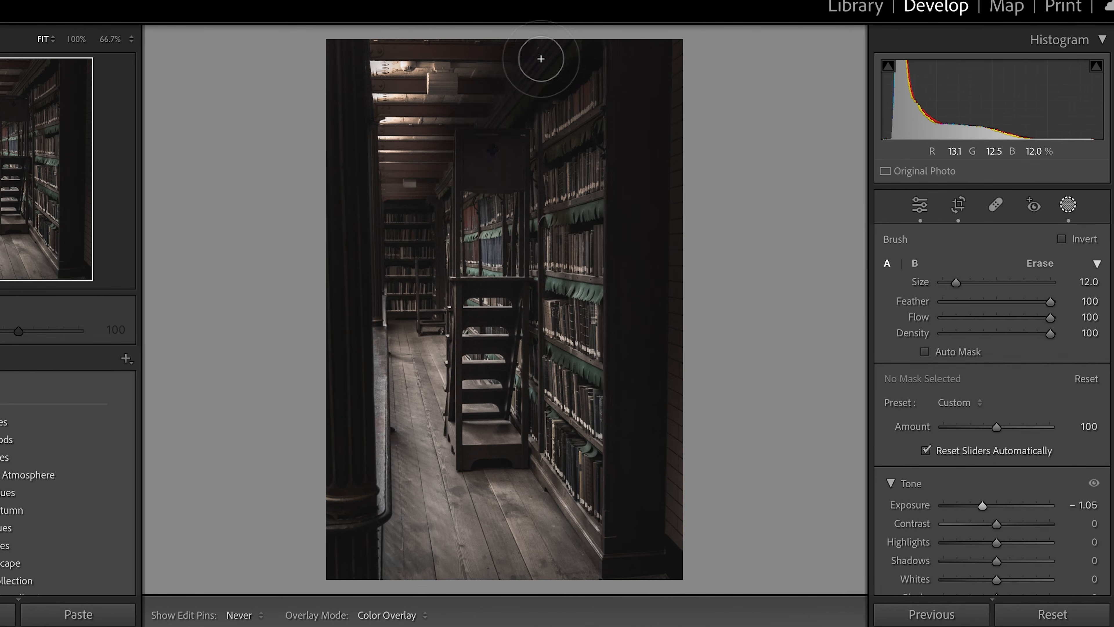
key(h)
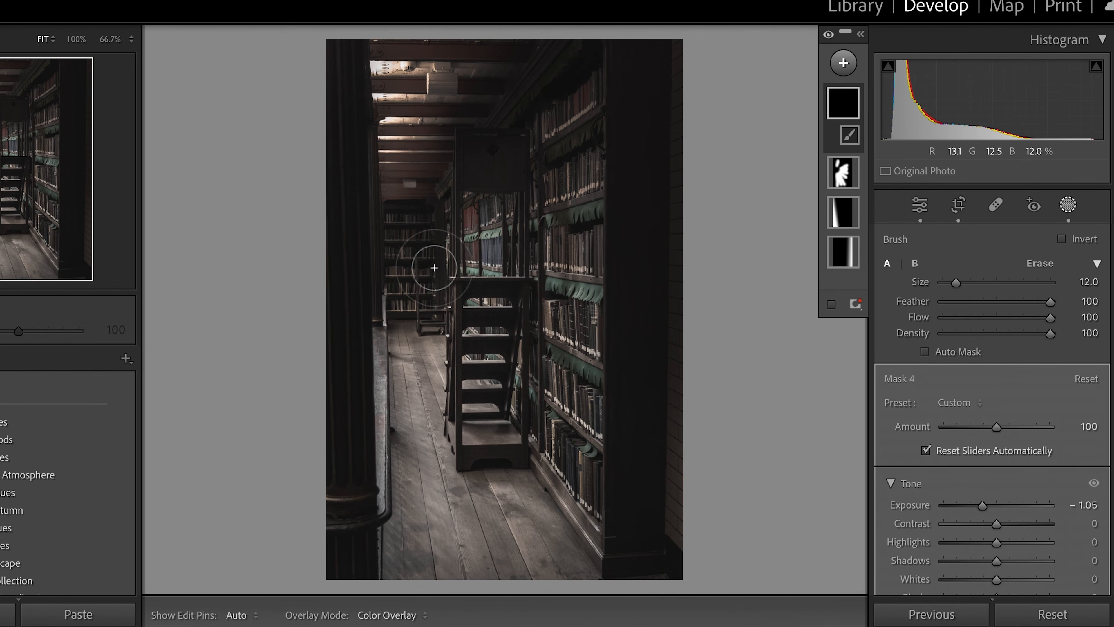
key(h)
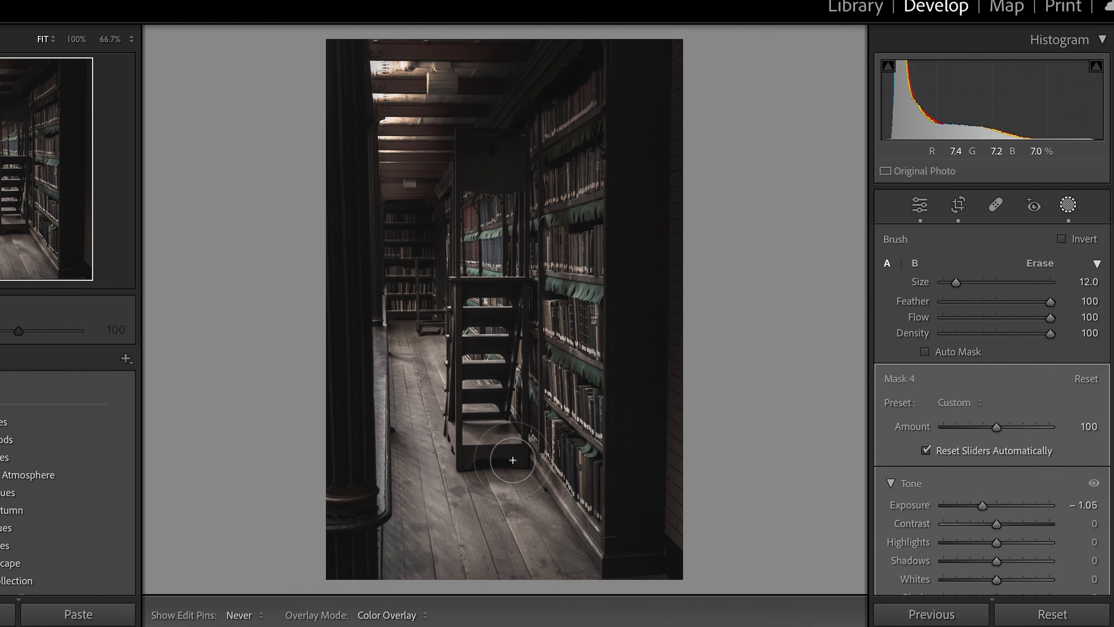
key(h)
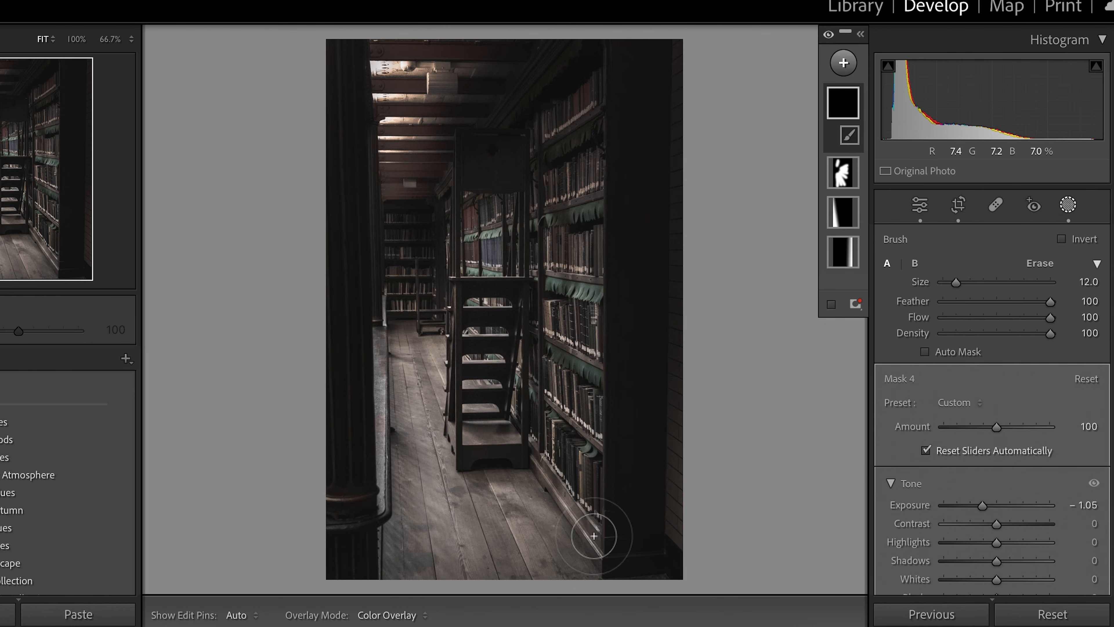
key(h)
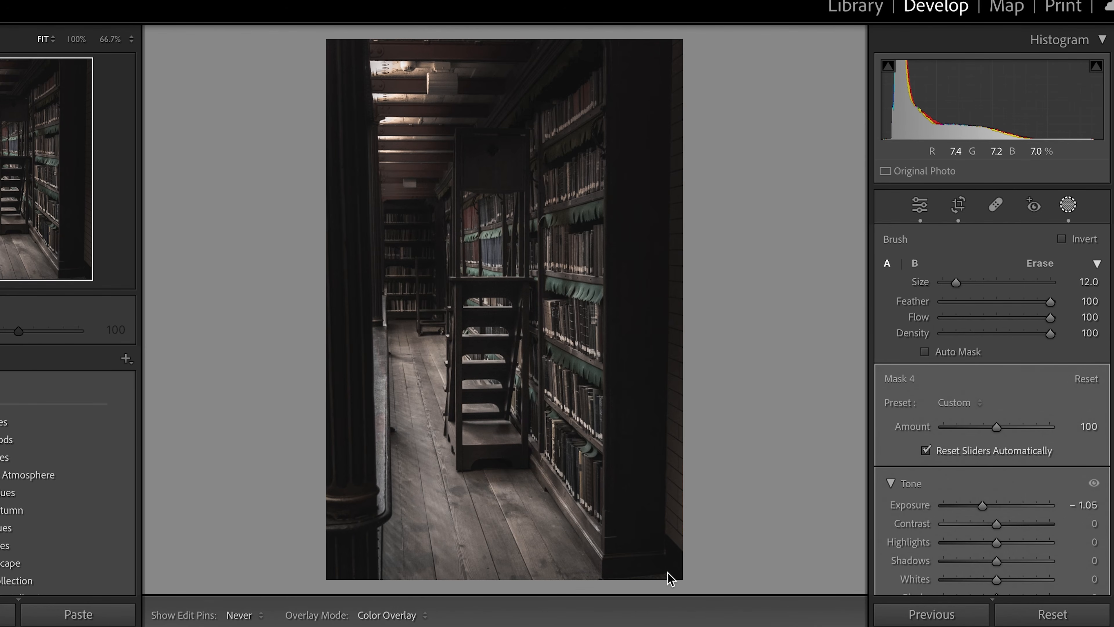
Enlarge the brush to size 15 and extend the darkening mask over the photo's lower-right corner and the bookshelf's dark end panel.
scroll(671, 579, up, 1)
key(h)
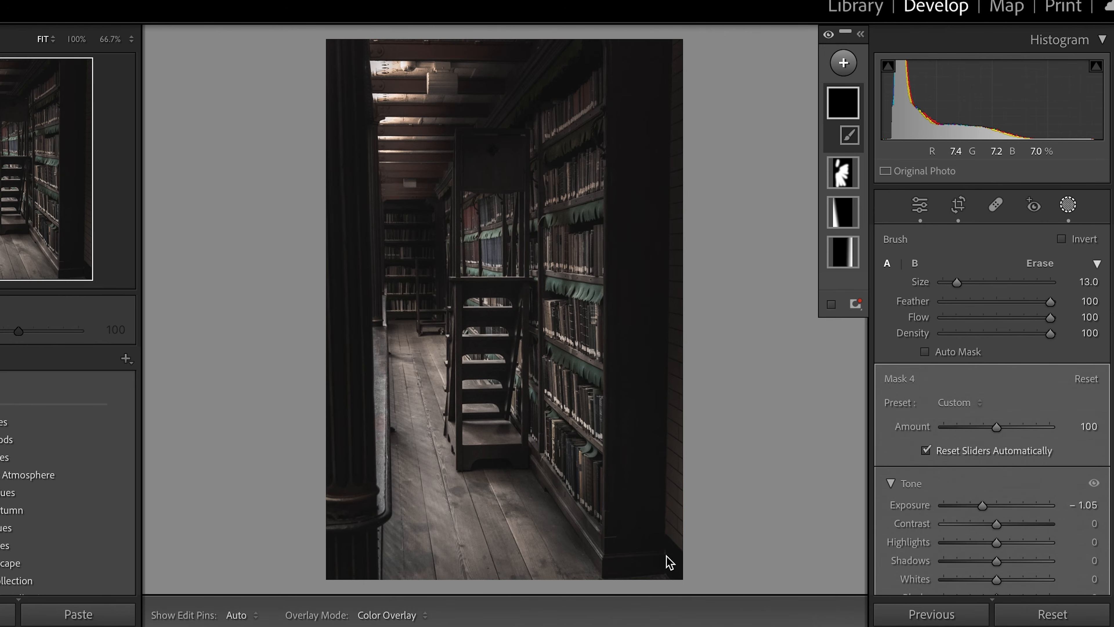
scroll(658, 558, up, 2)
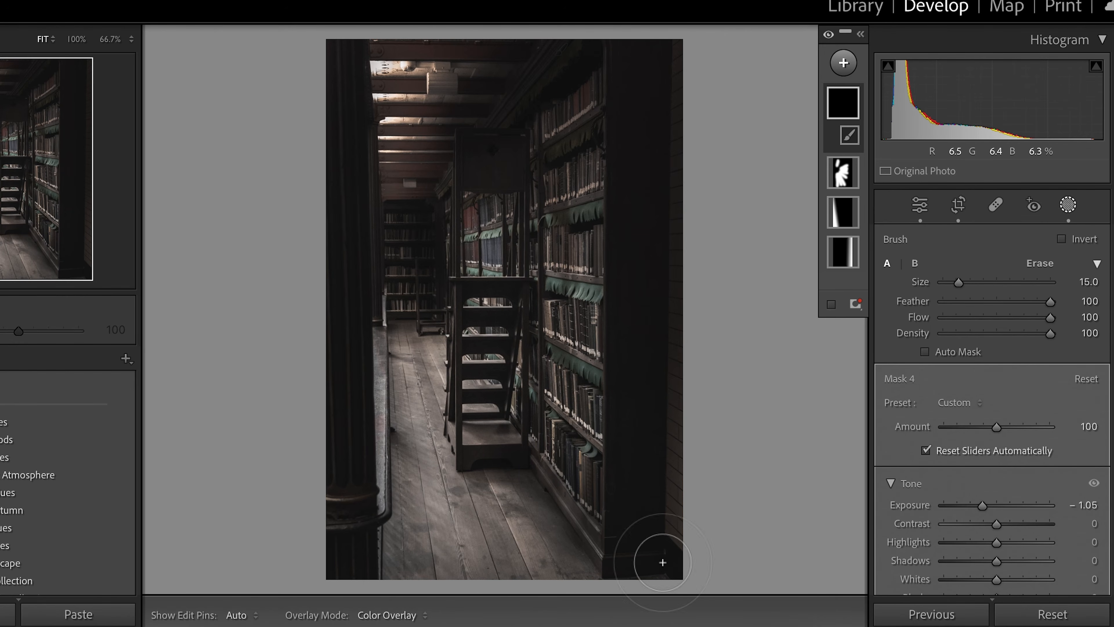
key(h)
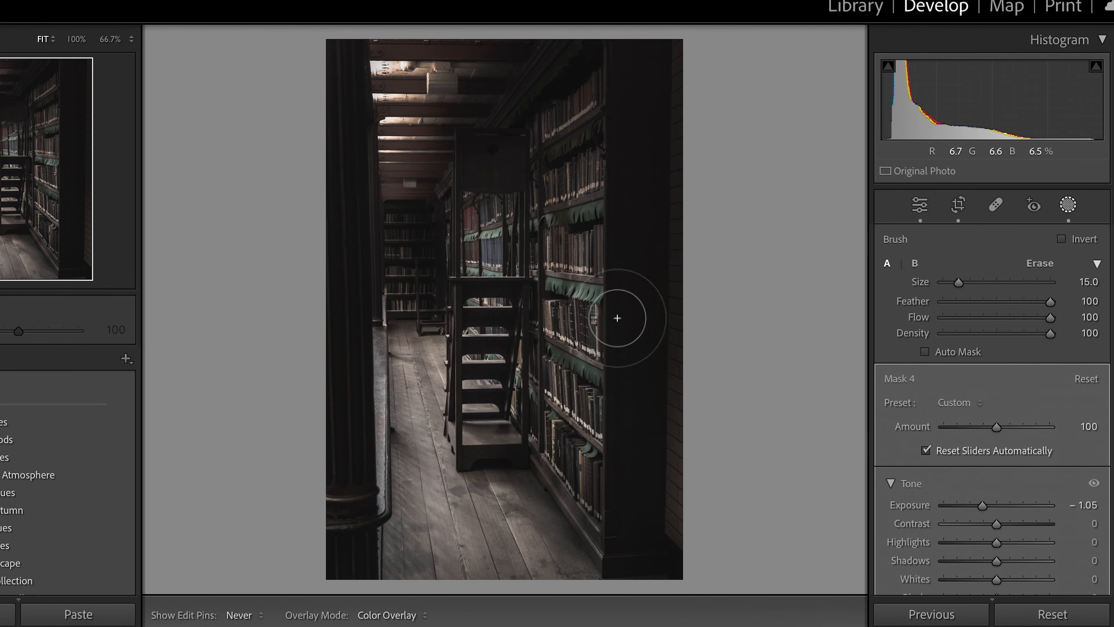
key(h)
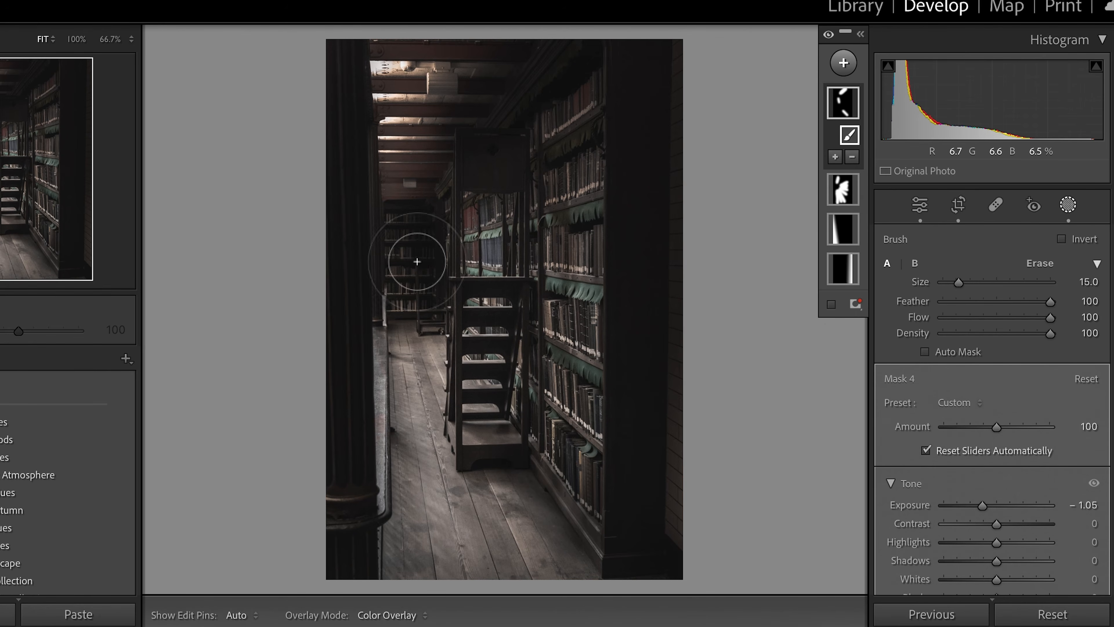
key(h)
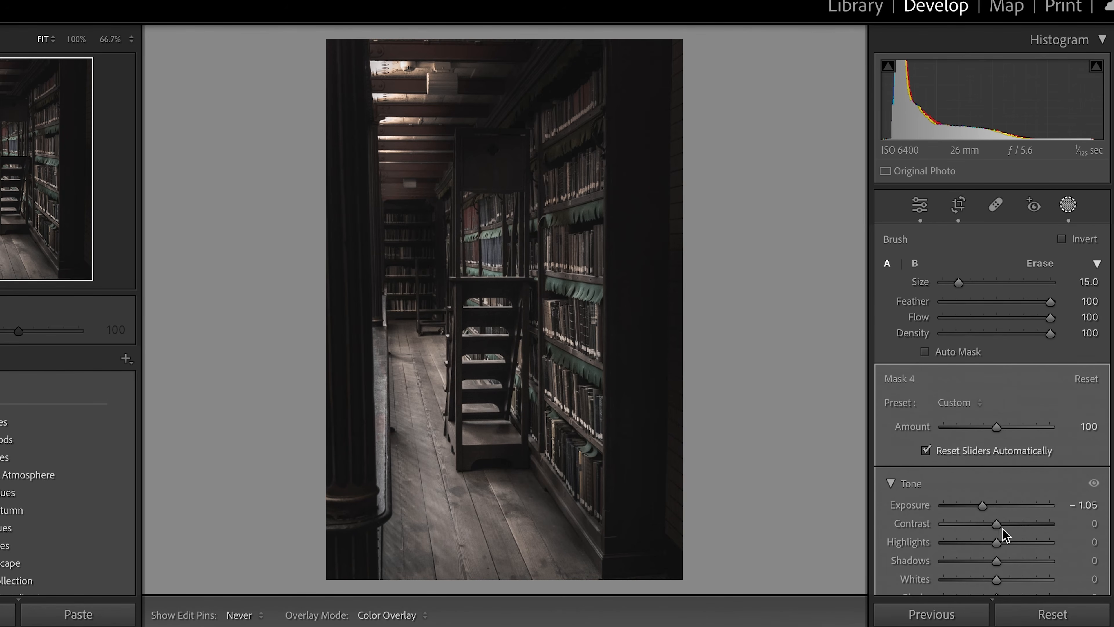
key(h)
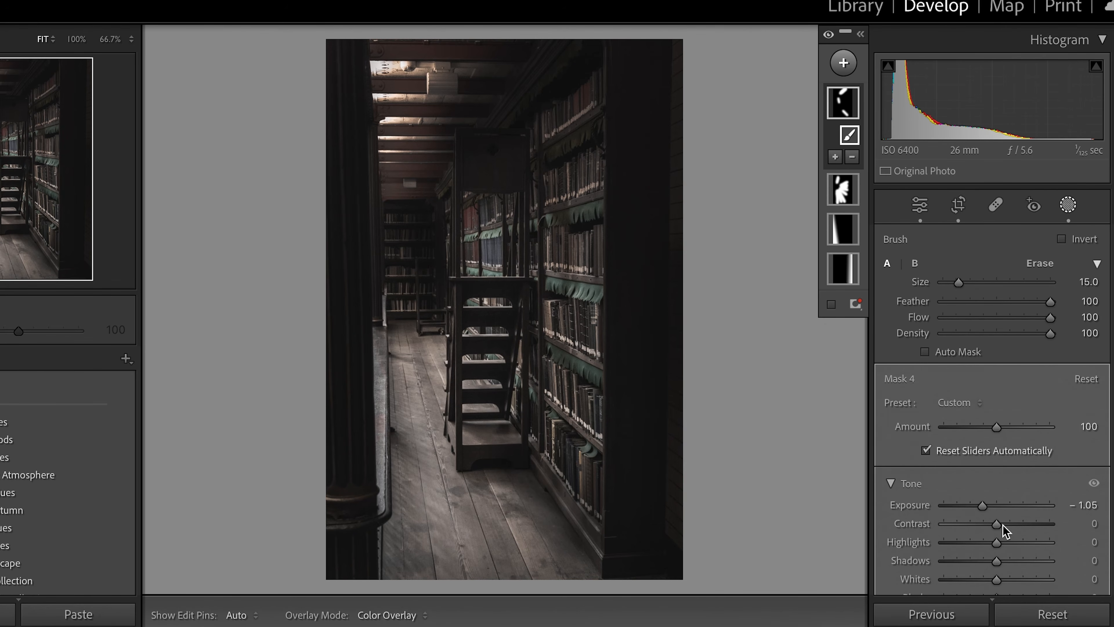
Set the darkening brush mask to Contrast 14 and Exposure −0.38.
click(1003, 526)
drag(1004, 525, 1005, 526)
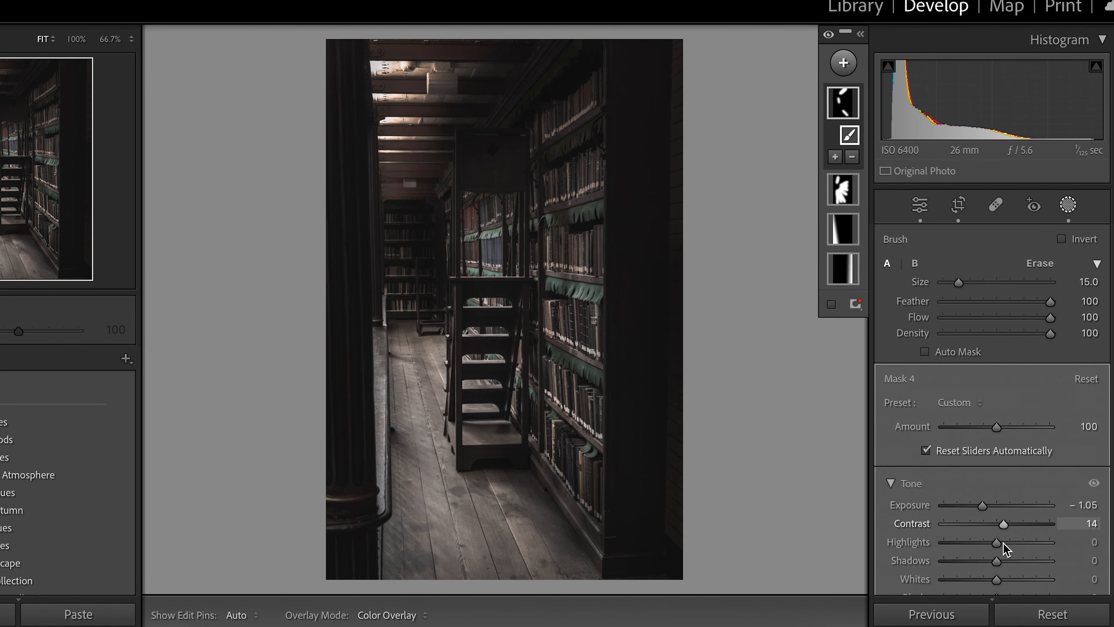
drag(984, 509, 993, 507)
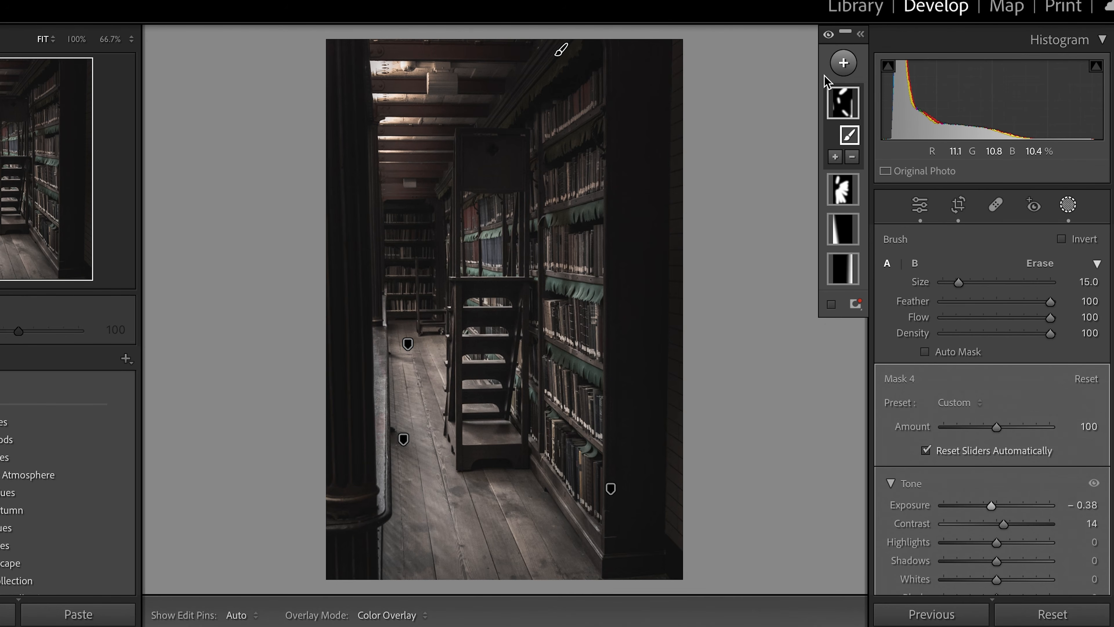
Create another brush mask with size 22, and paint it over the ceiling beams and the upper back of the aisle.
click(843, 70)
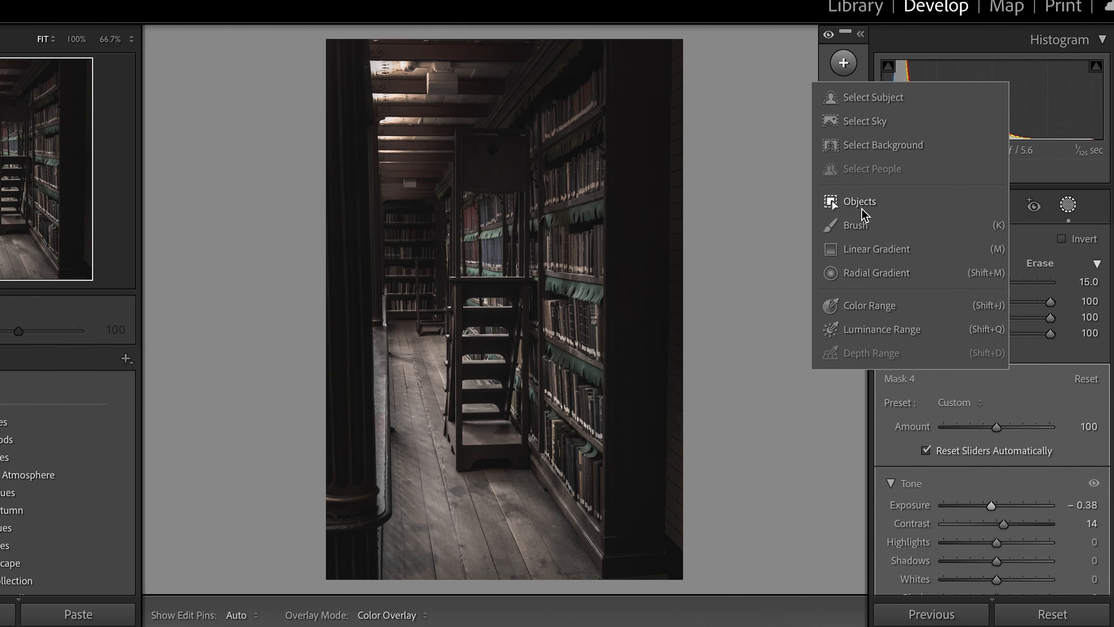
click(855, 226)
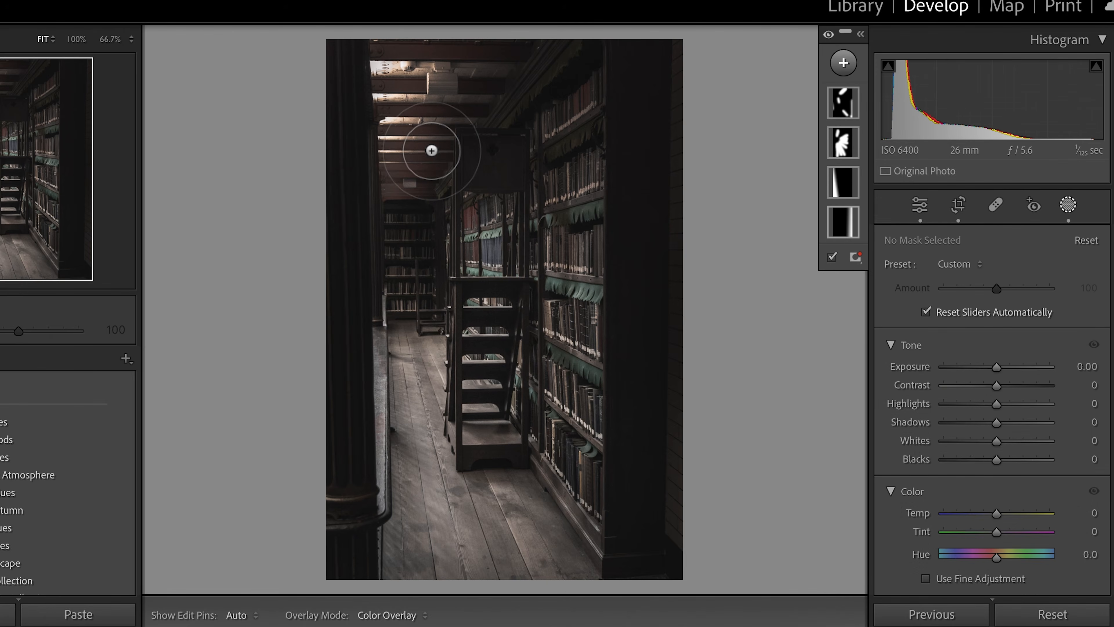
scroll(432, 149, up, 5)
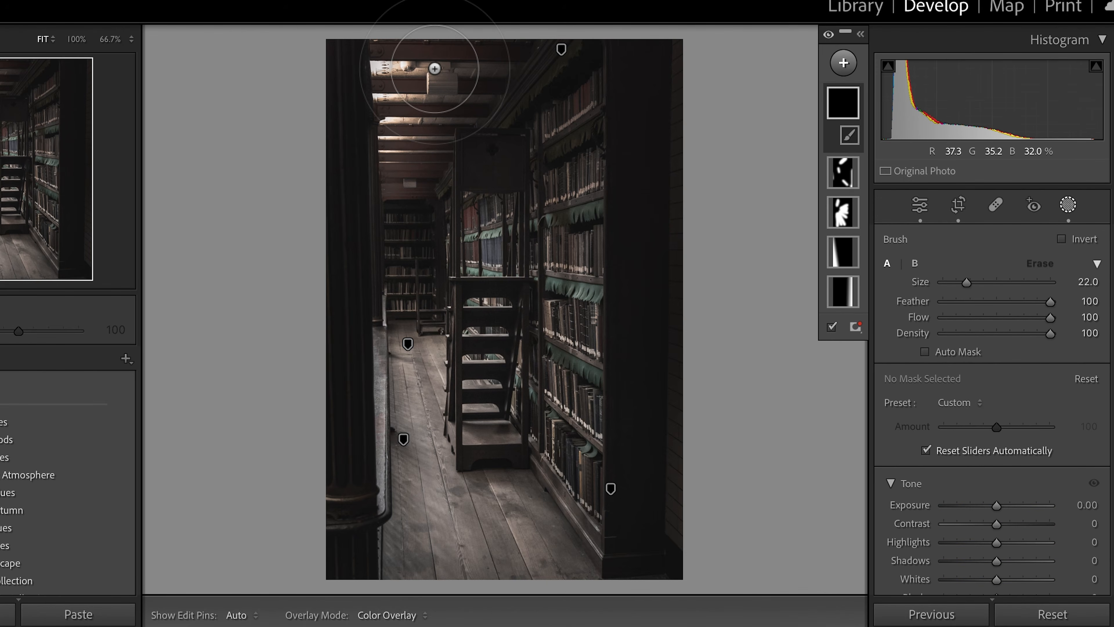
mouse_move(451, 90)
mouse_down()
mouse_move(466, 153)
mouse_move(444, 241)
mouse_move(440, 49)
mouse_up()
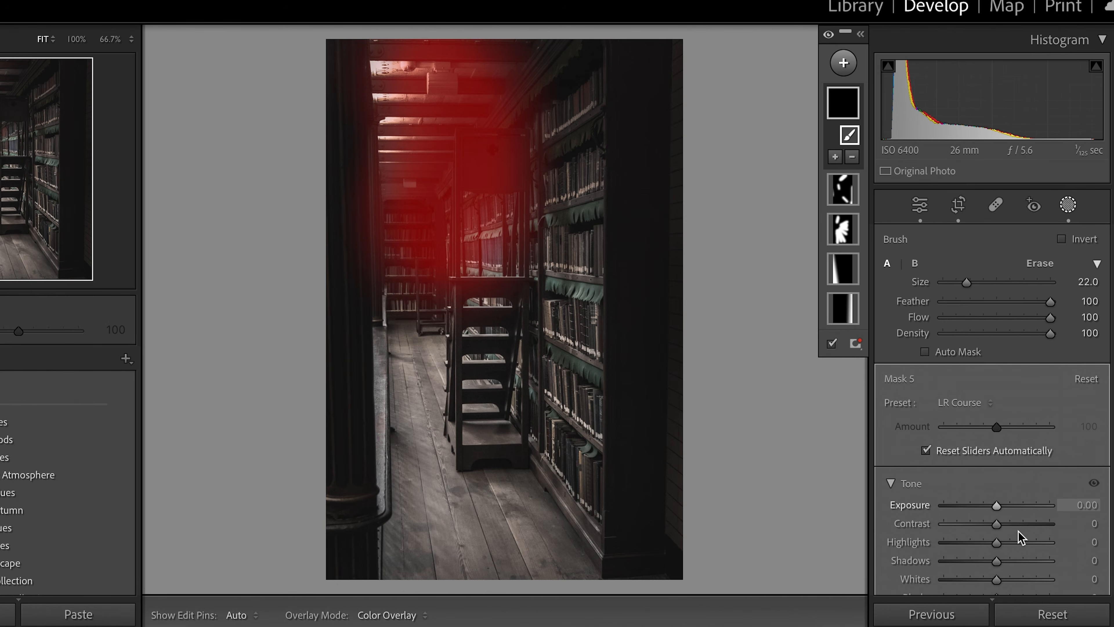
Set the ceiling brush mask to Exposure 0.17 and Temp 7.
drag(999, 506, 1002, 507)
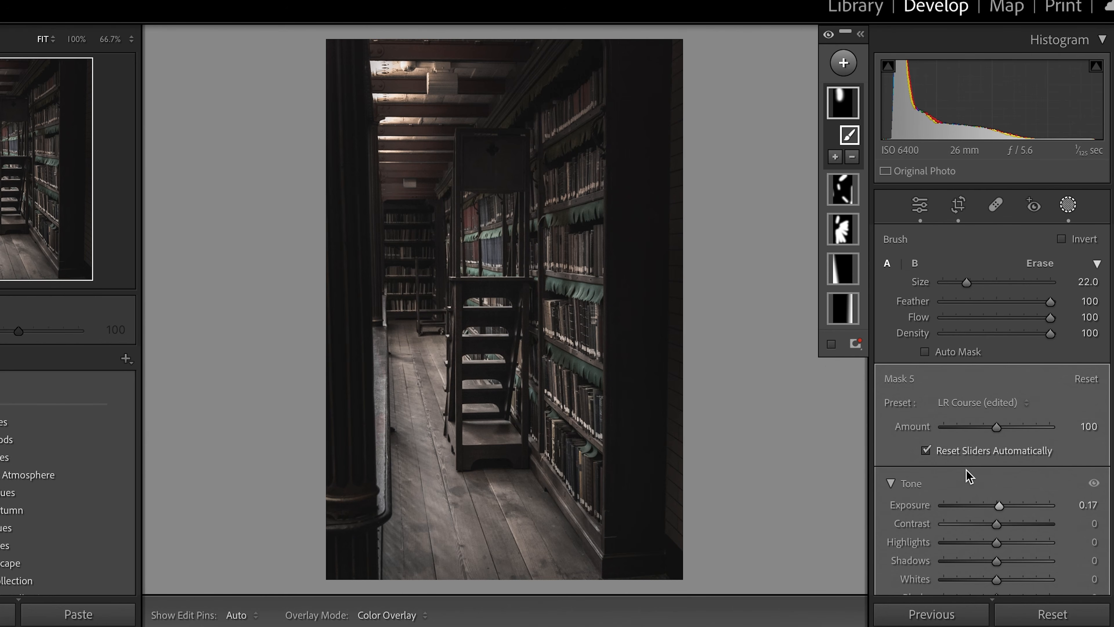
scroll(969, 476, down, 5)
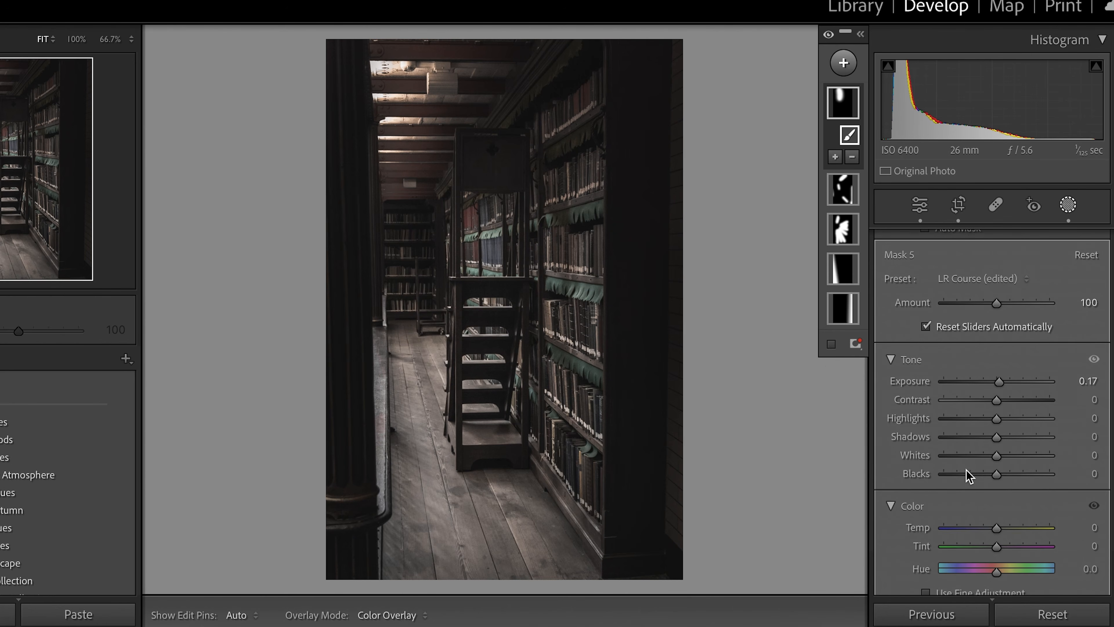
drag(1001, 472, 1005, 472)
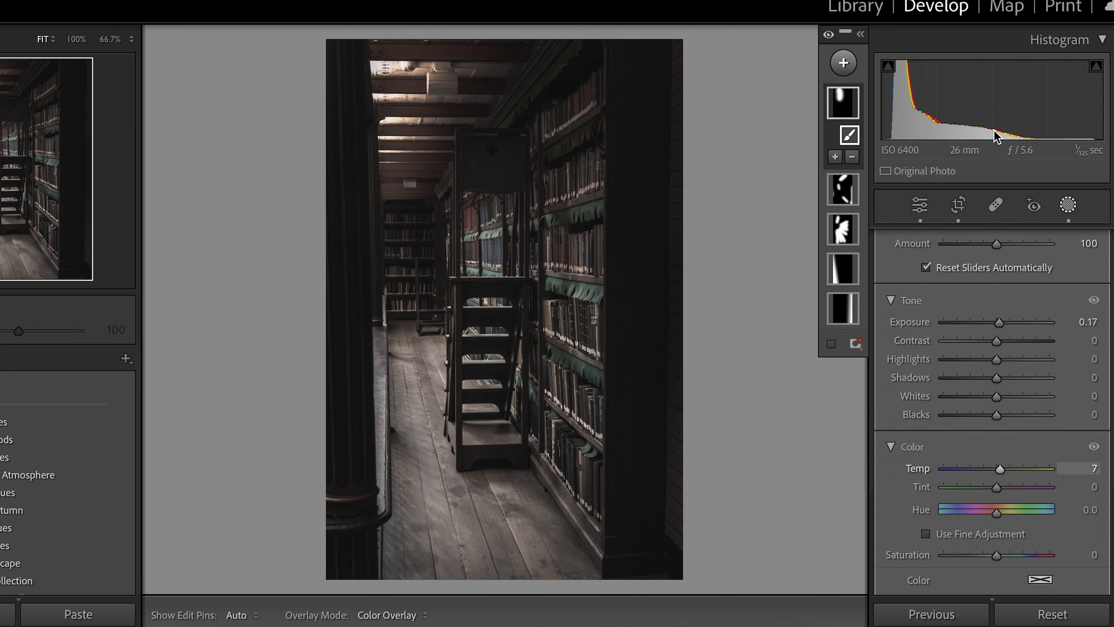
Compare the photo with all masks hidden and shown, and close masking to return to the global adjustments.
click(828, 35)
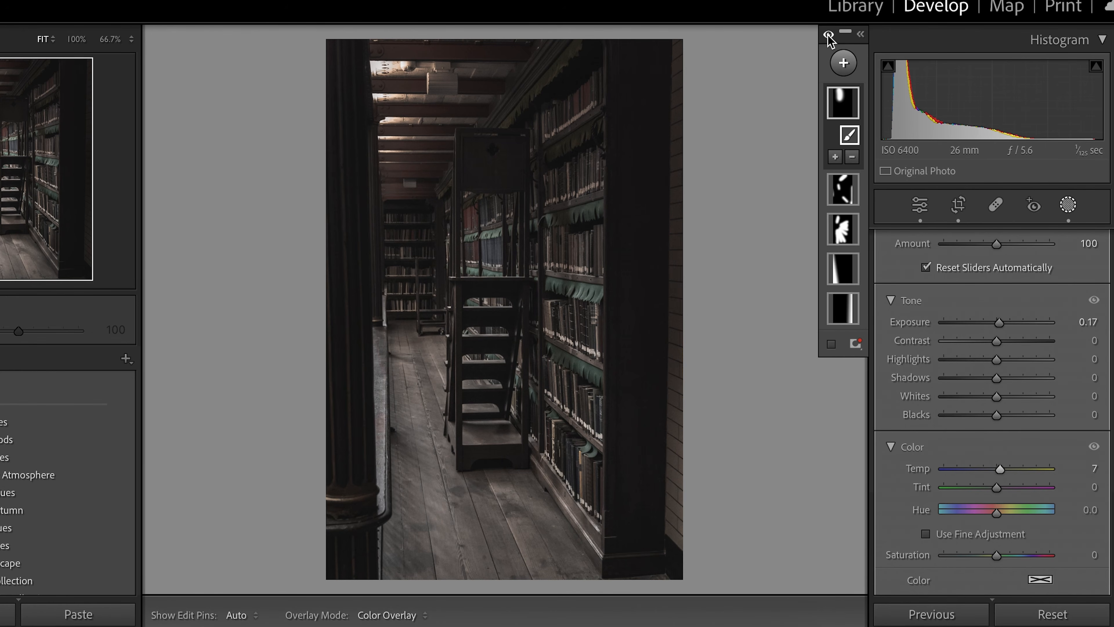
click(828, 35)
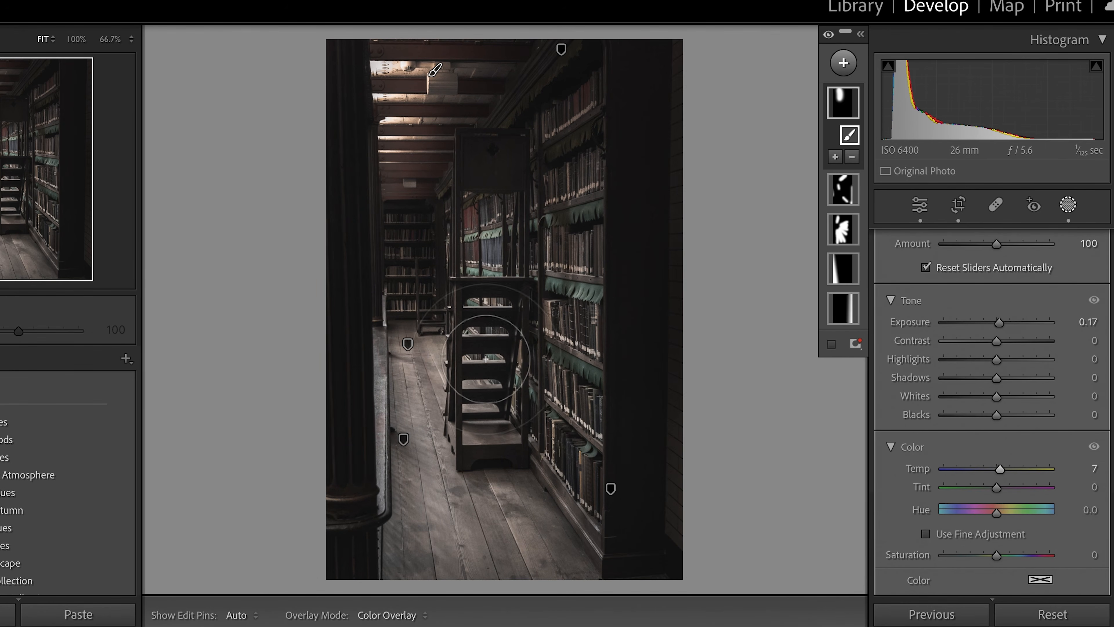
click(1069, 208)
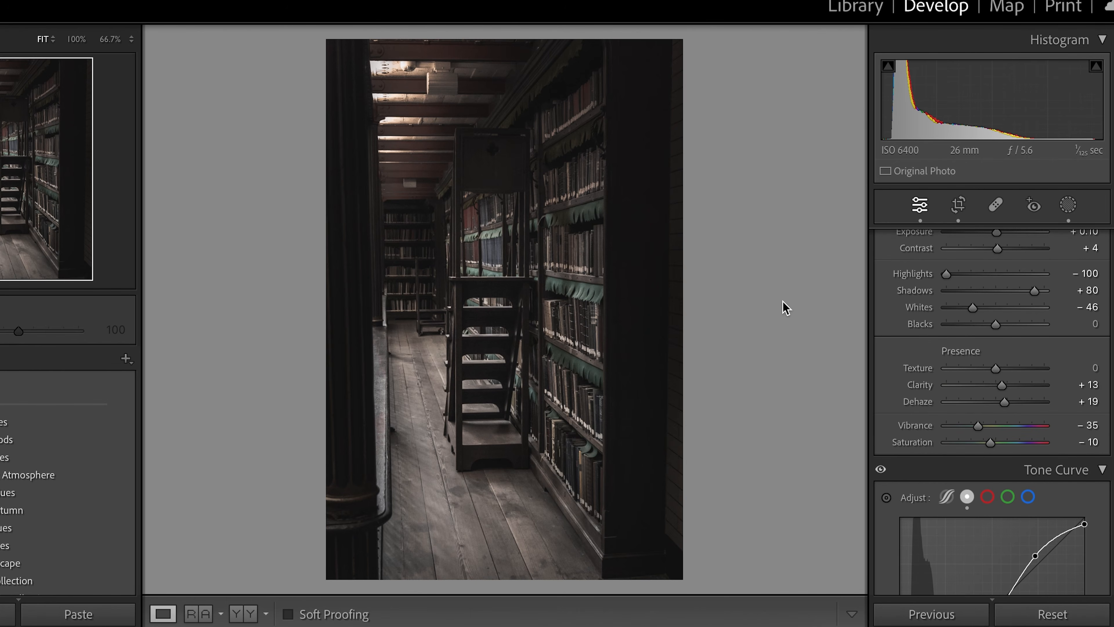